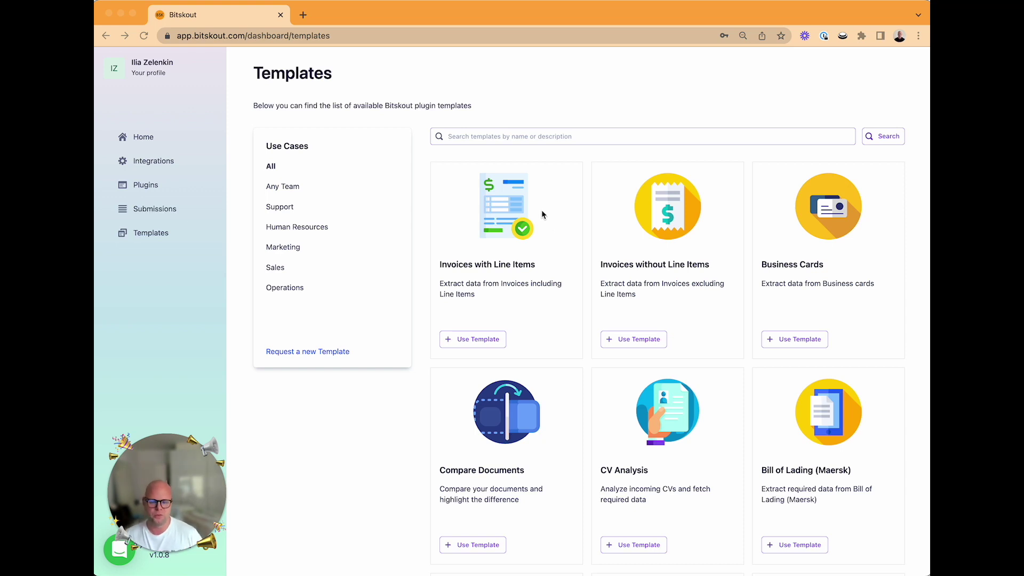
# Find the CV Analysis template on Bitskout's Templates page and use it to start a plugin
pyautogui.scroll(-3, 577, 229)
pyautogui.scroll(2, 434, 160)
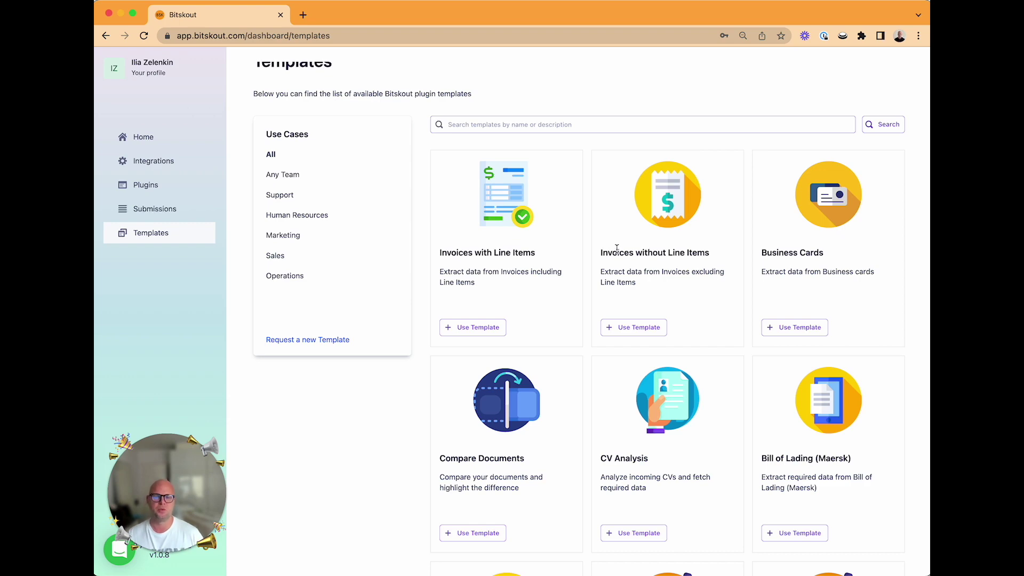
pyautogui.scroll(-4, 617, 249)
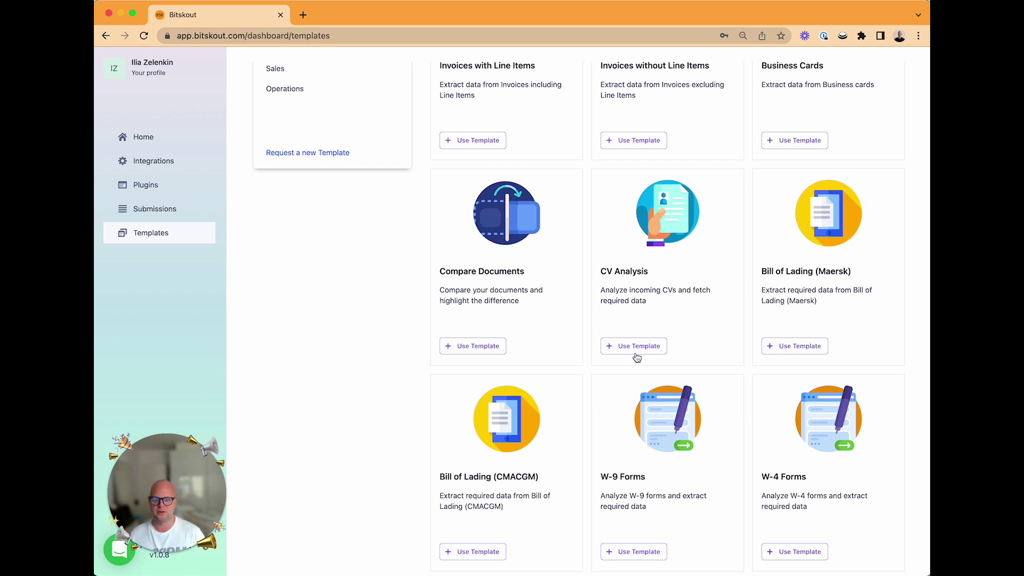
pyautogui.scroll(1, 366, 109)
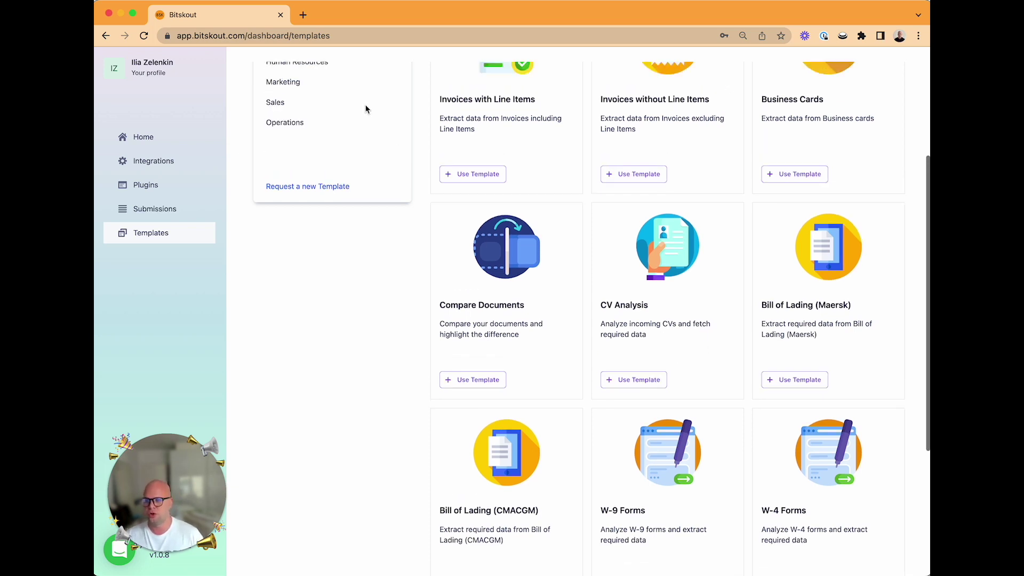
pyautogui.scroll(3, 366, 109)
pyautogui.scroll(-3, 657, 265)
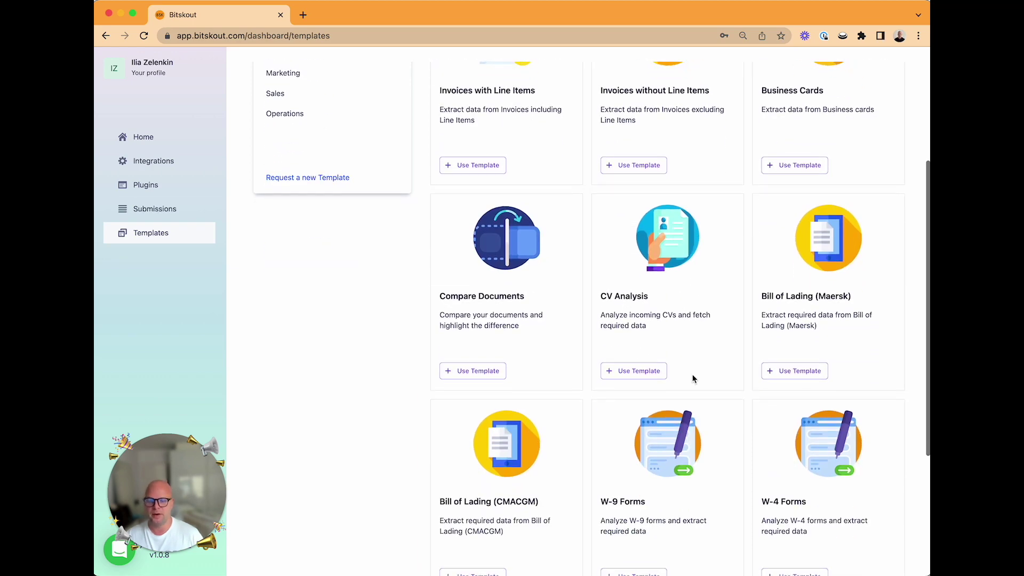
pyautogui.click(653, 373)
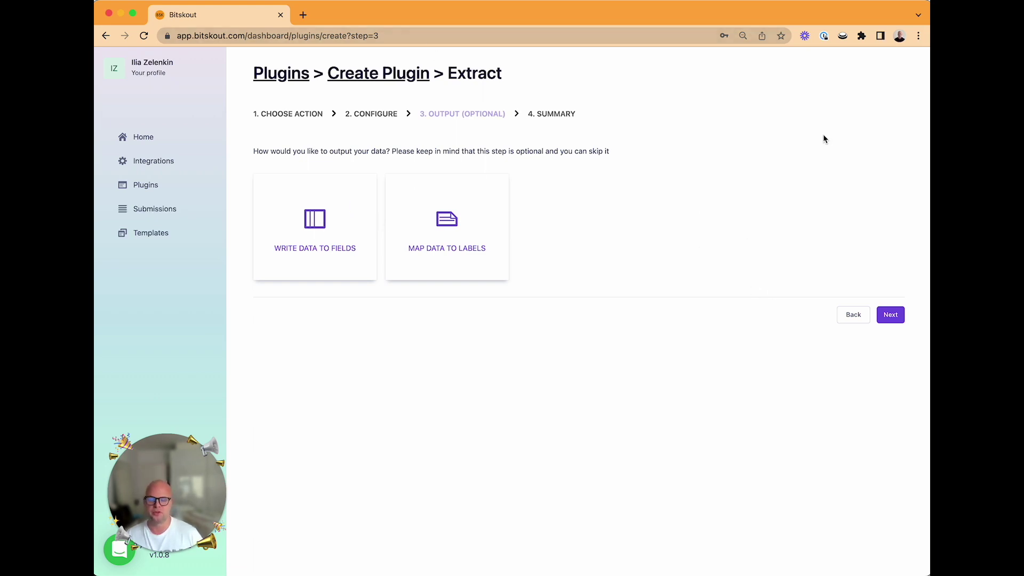
# Name the plugin 'CV analysis (Bitskout)', tag it cv and hr, and create it
pyautogui.click(899, 319)
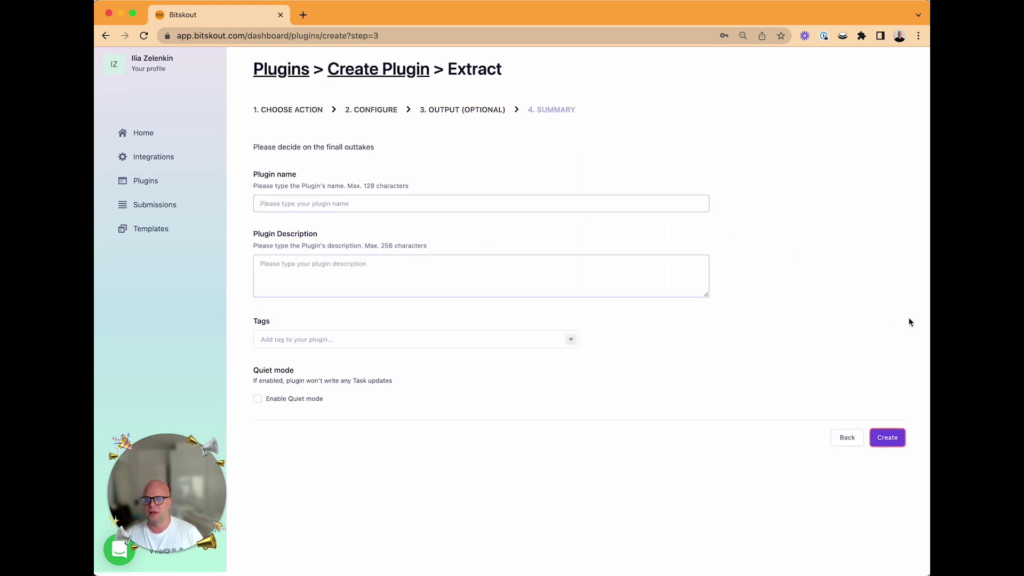
pyautogui.click(683, 200)
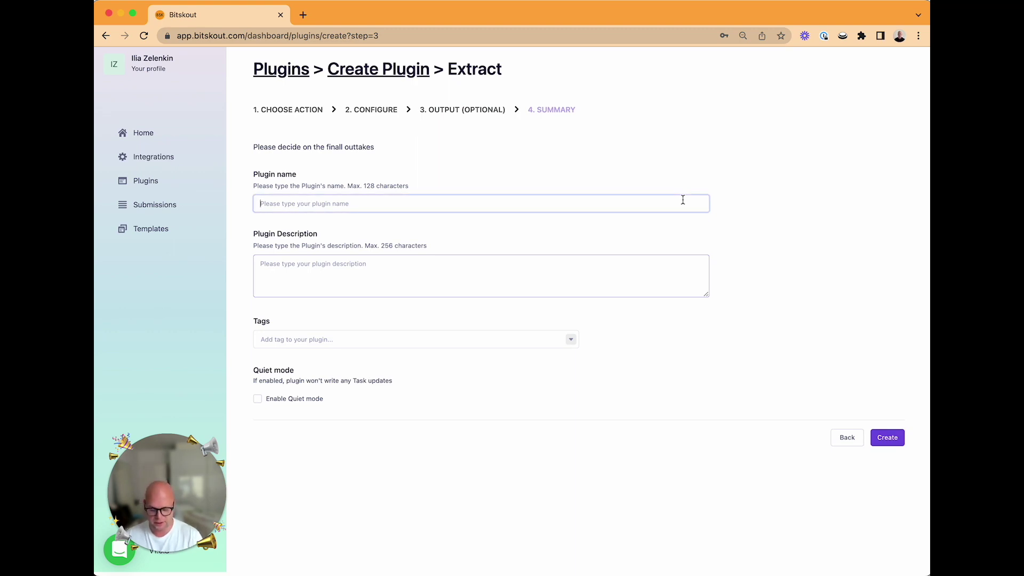
pyautogui.write('CV analysis ')
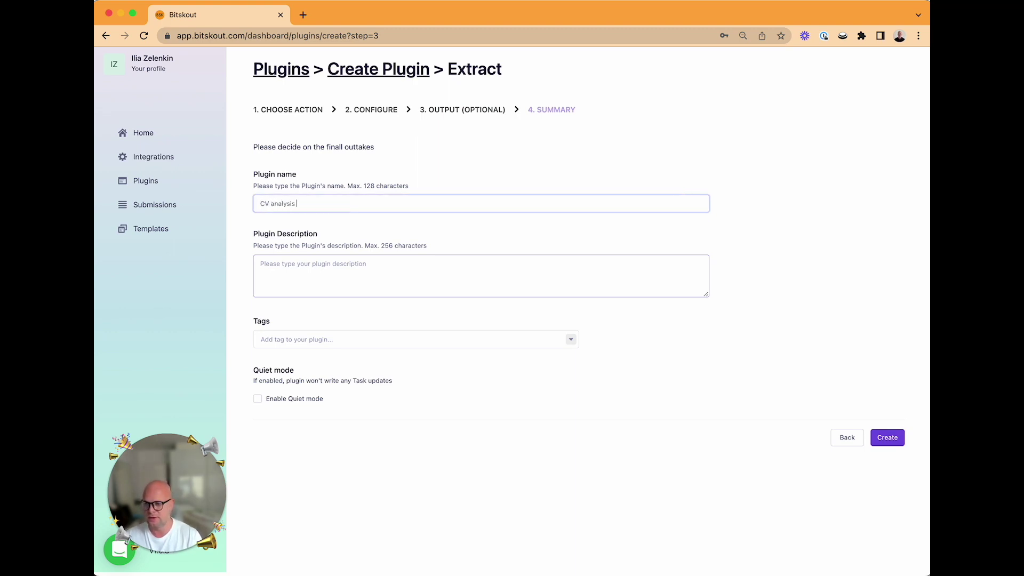
pyautogui.write('(Bitskout')
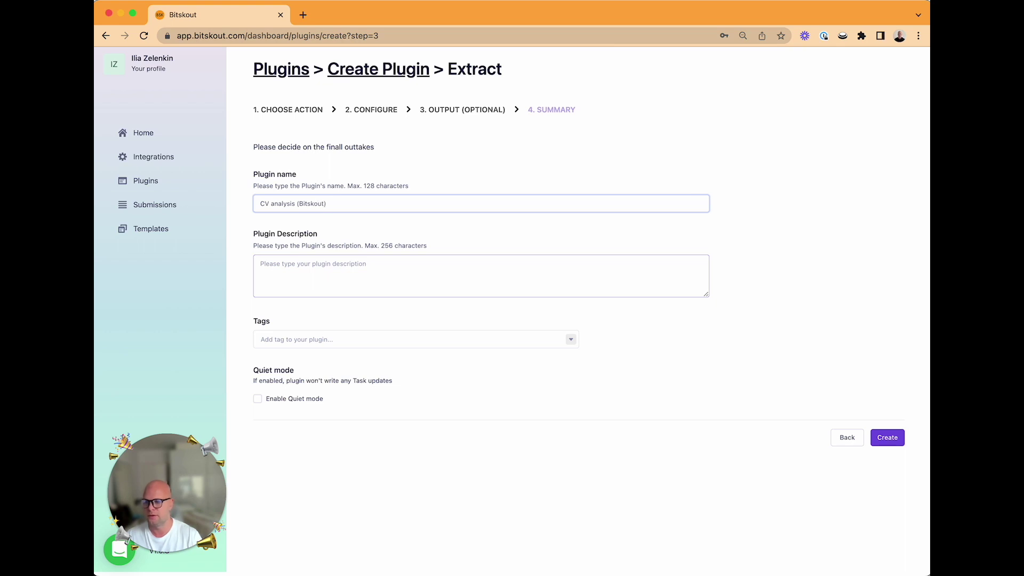
pyautogui.write(')')
pyautogui.click(408, 334)
pyautogui.write('cv')
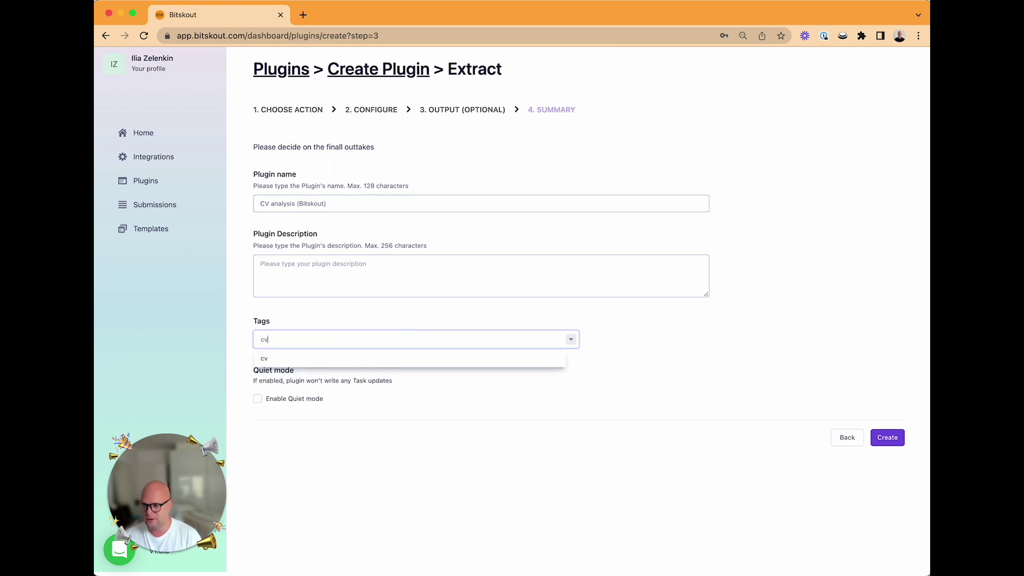
pyautogui.press('Return')
pyautogui.write('h')
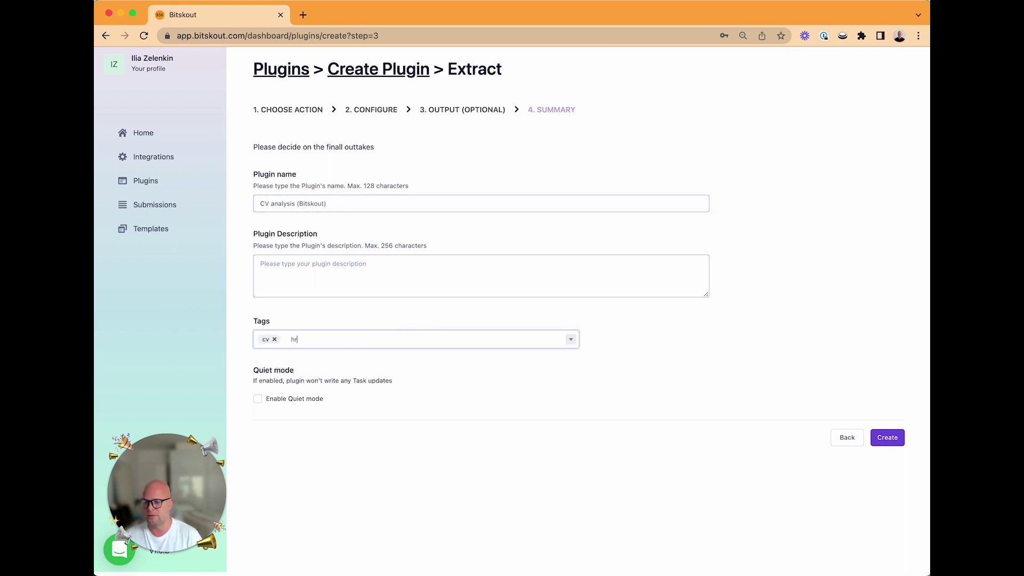
pyautogui.write('r')
pyautogui.press('Return')
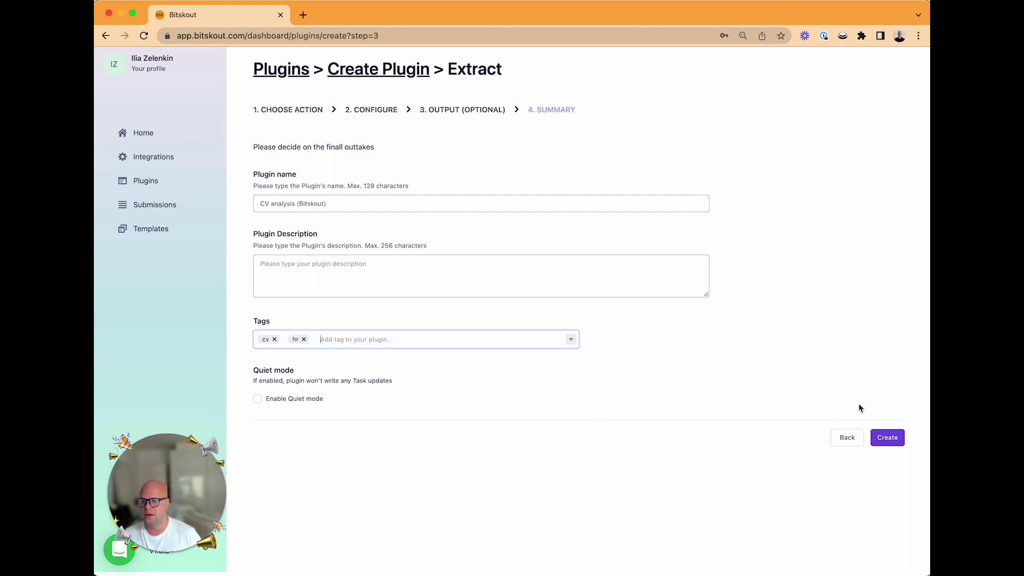
pyautogui.click(888, 435)
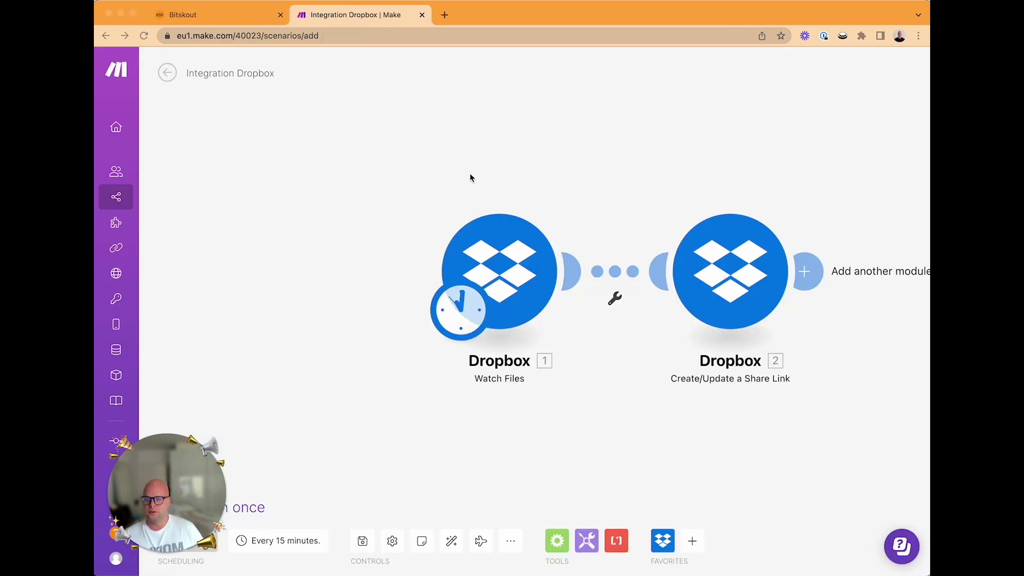
# Zoom and pan the Integration Dropbox scenario to centre the Watch Files and share-link modules
pyautogui.scroll(-2, 374, 182)
pyautogui.click(383, 186)
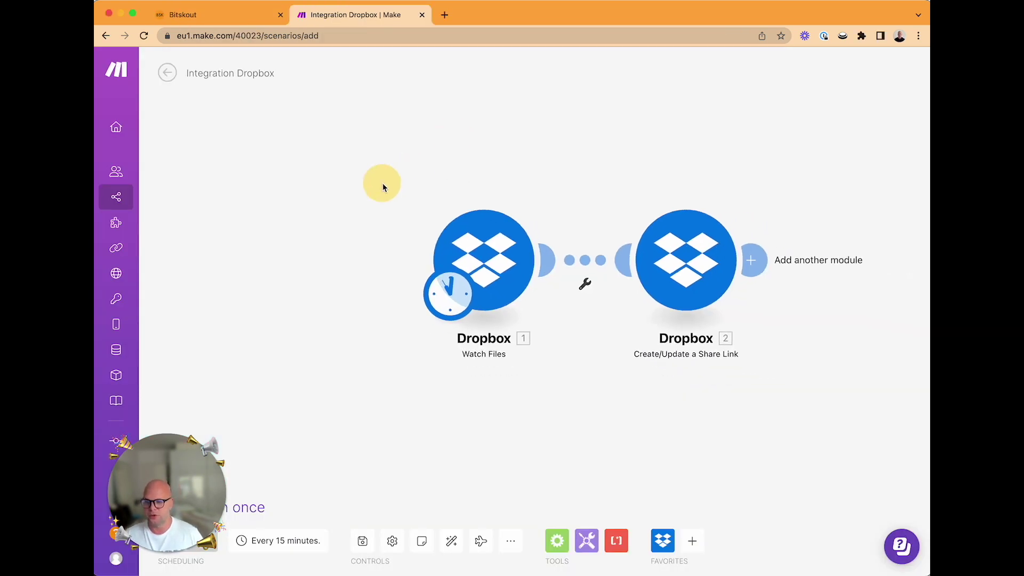
pyautogui.moveTo(491, 158); pyautogui.dragTo(443, 201)
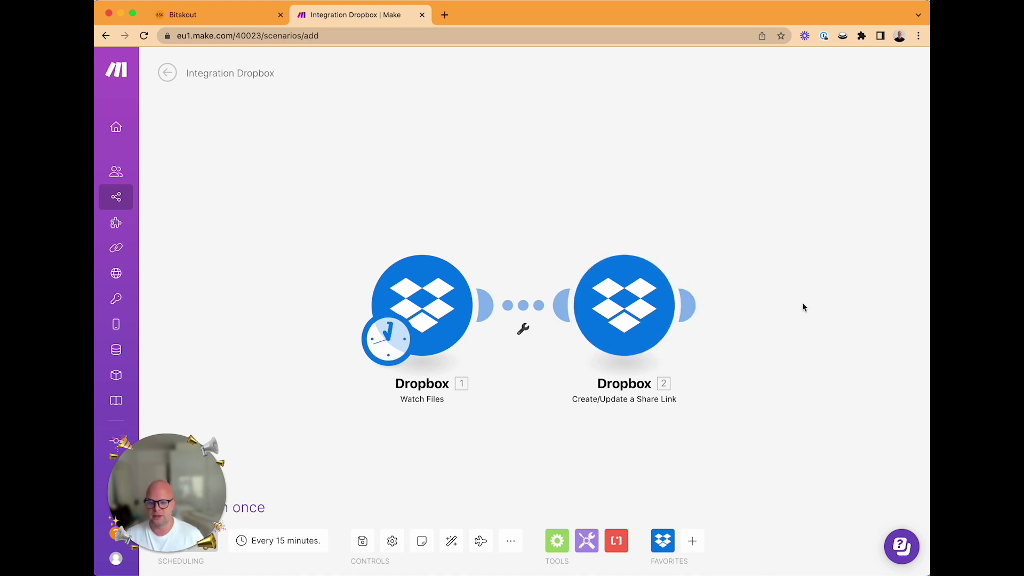
pyautogui.hscroll(3, 801, 303)
# Add a Bitskout 'Run a Workflow for a File' module using the My Bitskout connection
pyautogui.click(592, 304)
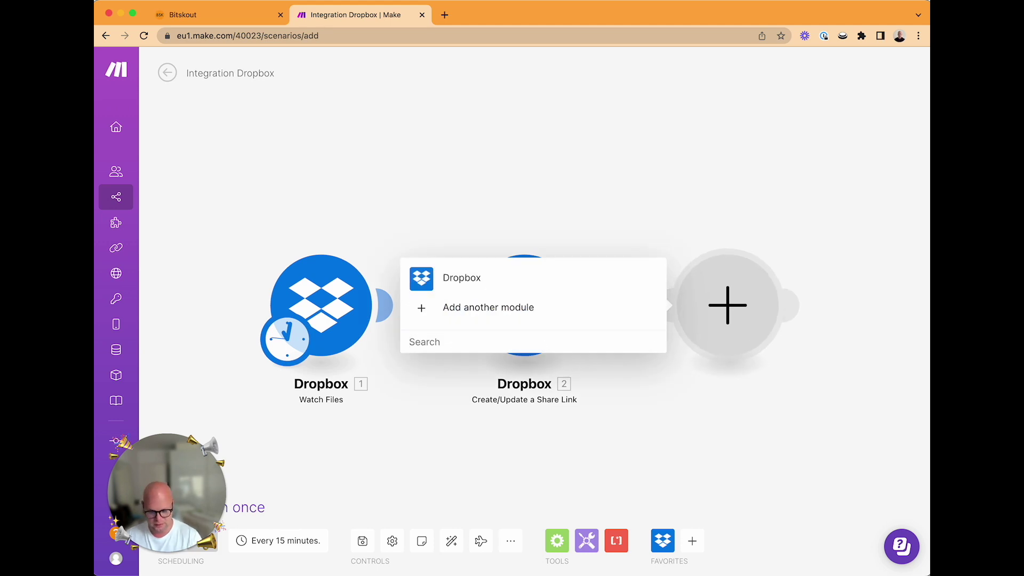
pyautogui.write('Bitskout')
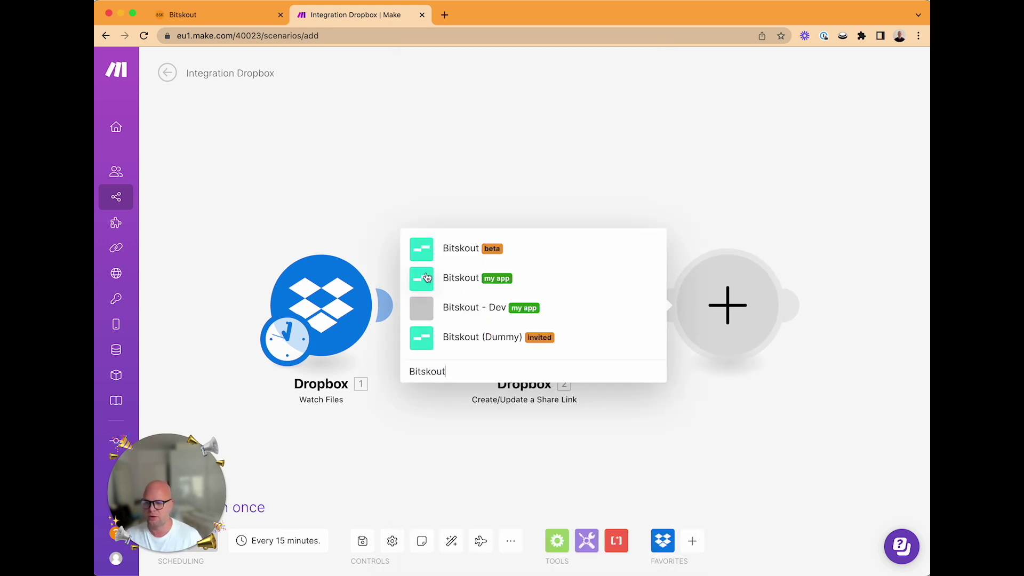
pyautogui.click(426, 277)
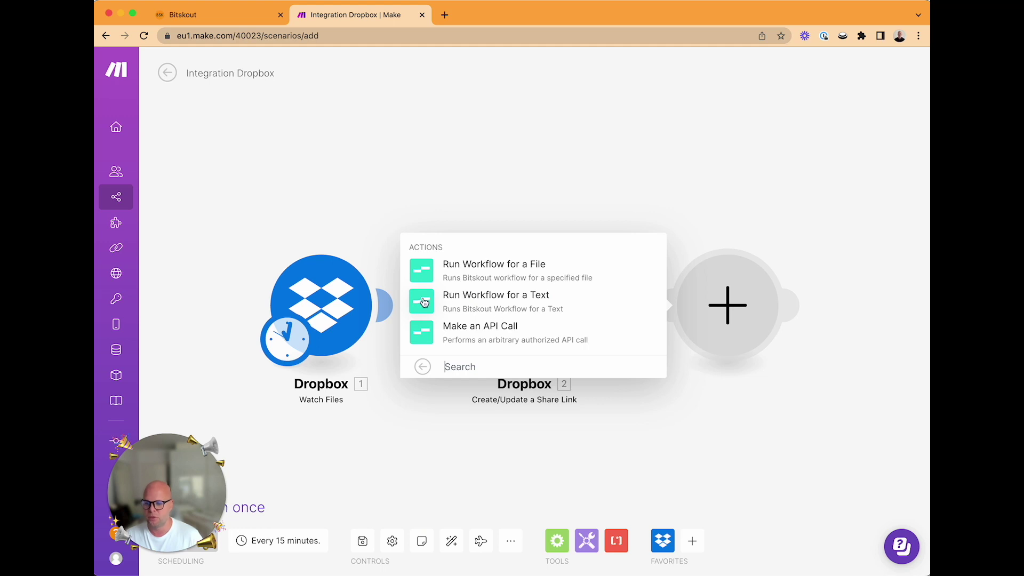
pyautogui.click(421, 271)
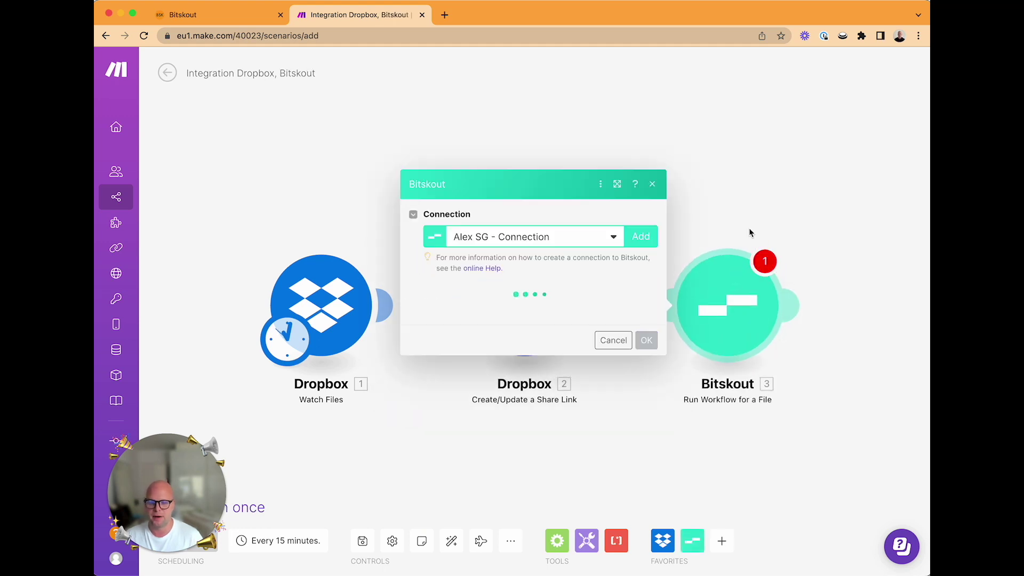
pyautogui.click(575, 228)
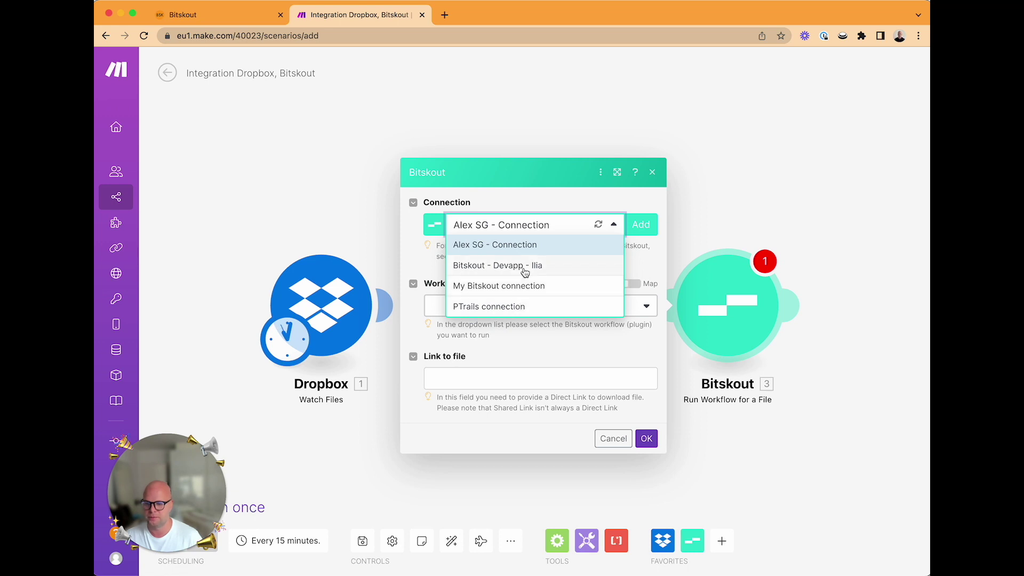
pyautogui.click(525, 286)
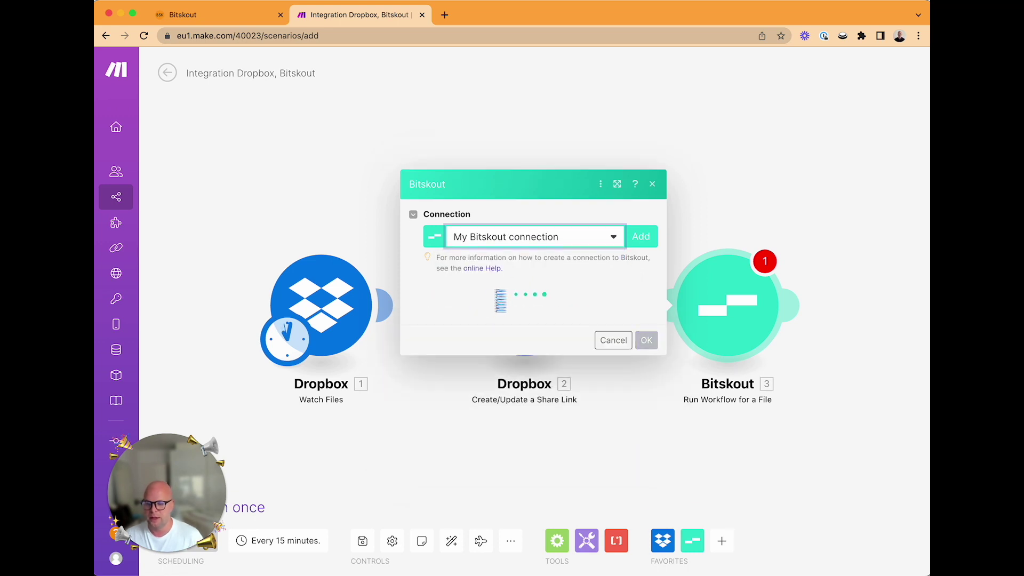
# Set the workflow to CV analysis (Bitskout) with '2. Download Url' as Link to file
pyautogui.click(232, 15)
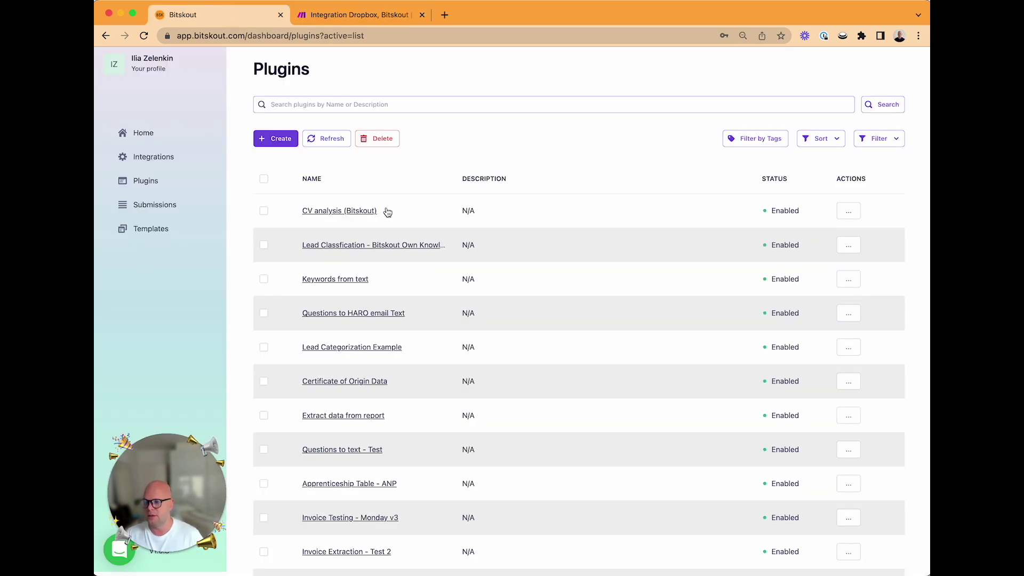
pyautogui.click(350, 16)
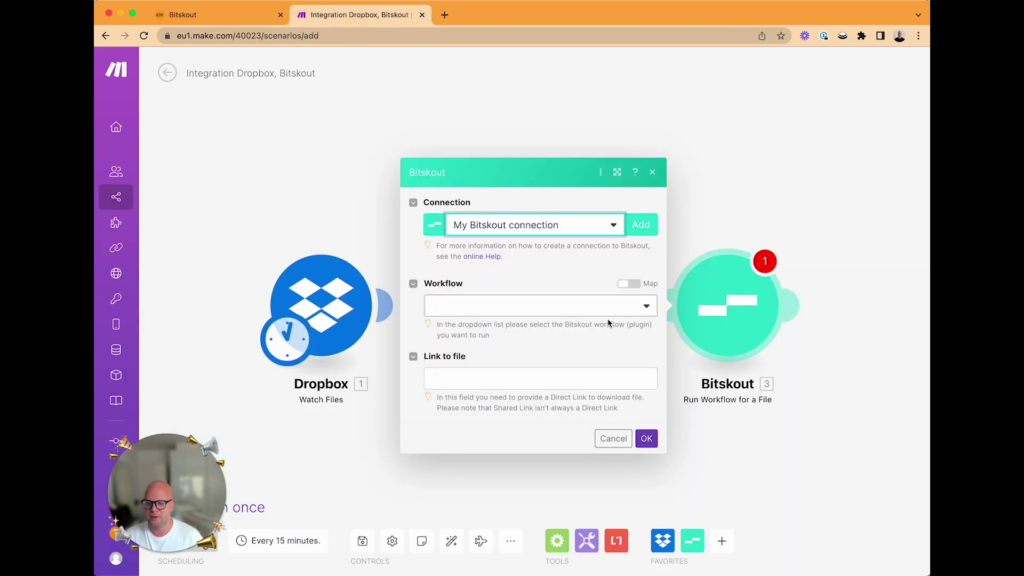
pyautogui.click(622, 304)
pyautogui.write('CV')
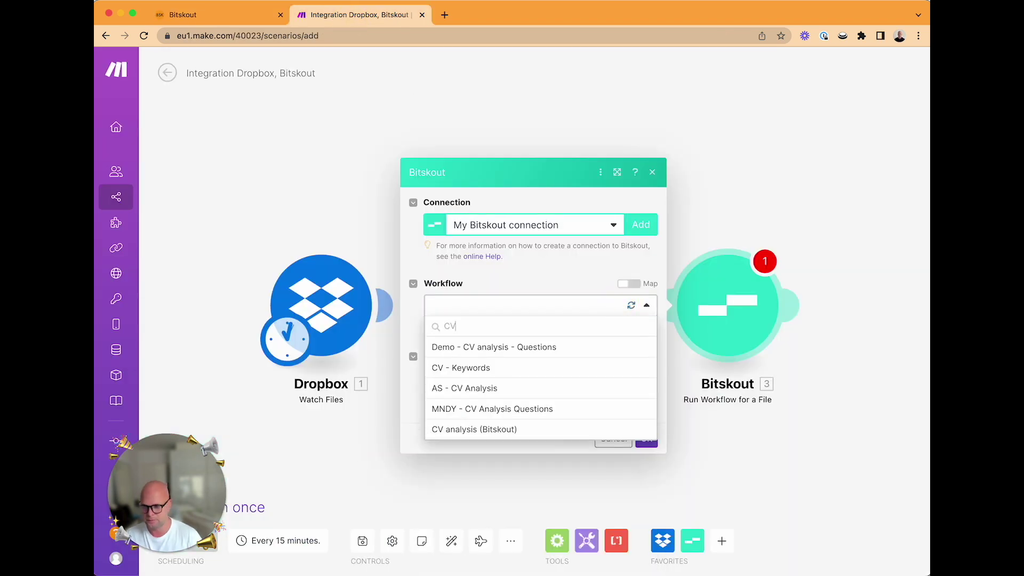
pyautogui.click(493, 429)
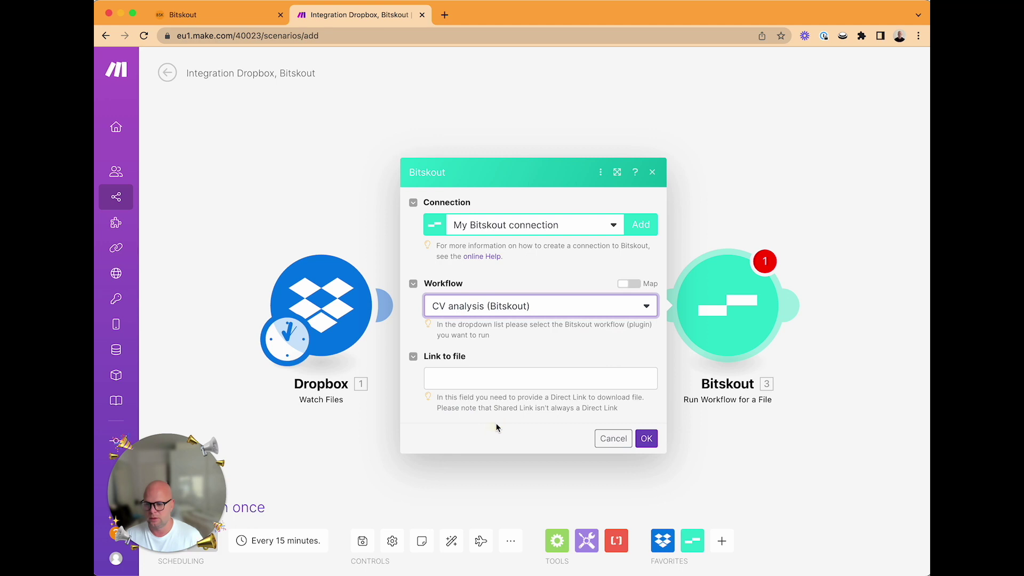
pyautogui.click(494, 379)
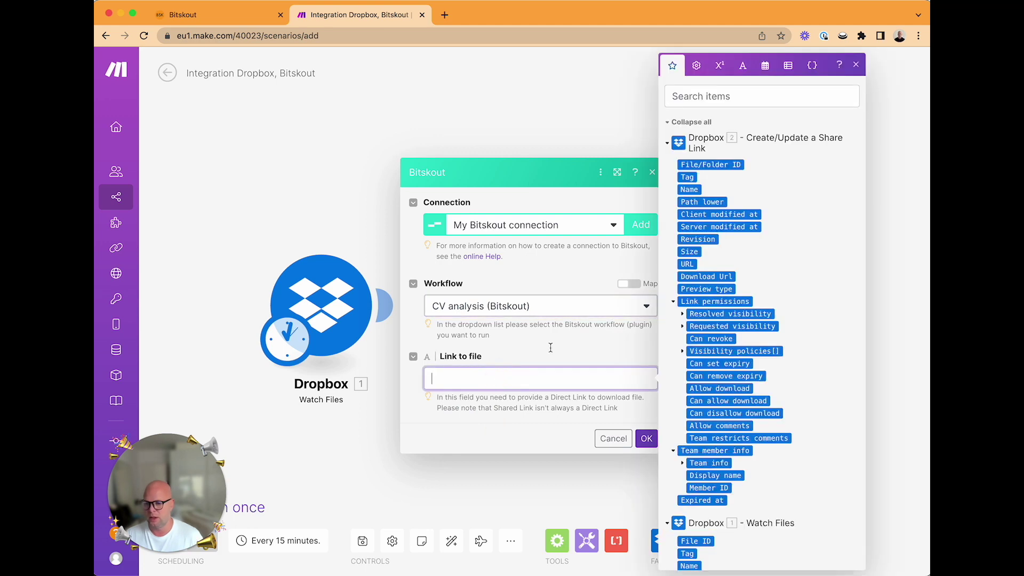
pyautogui.click(719, 277)
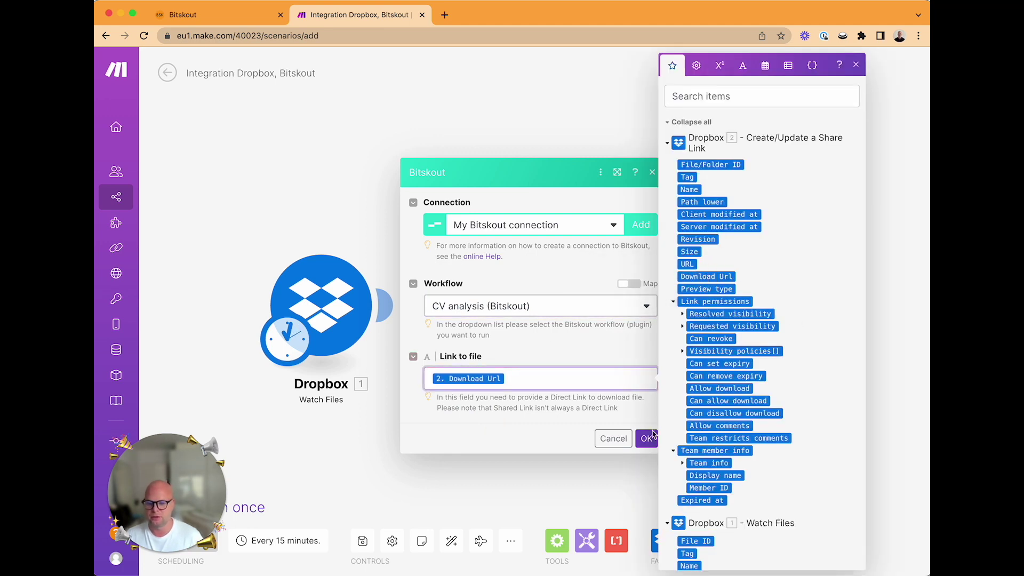
pyautogui.click(646, 447)
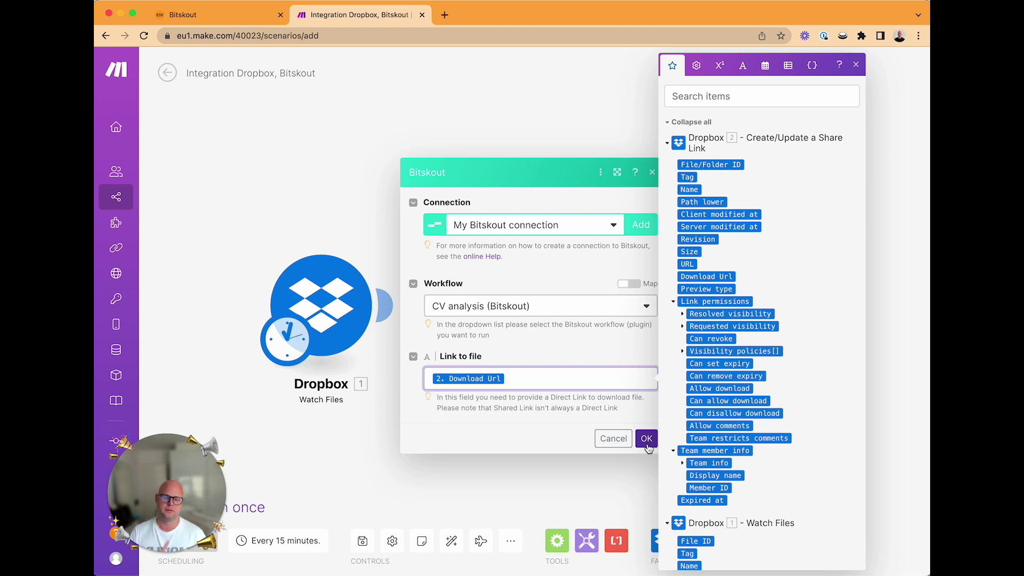
pyautogui.scroll(-2, 832, 348)
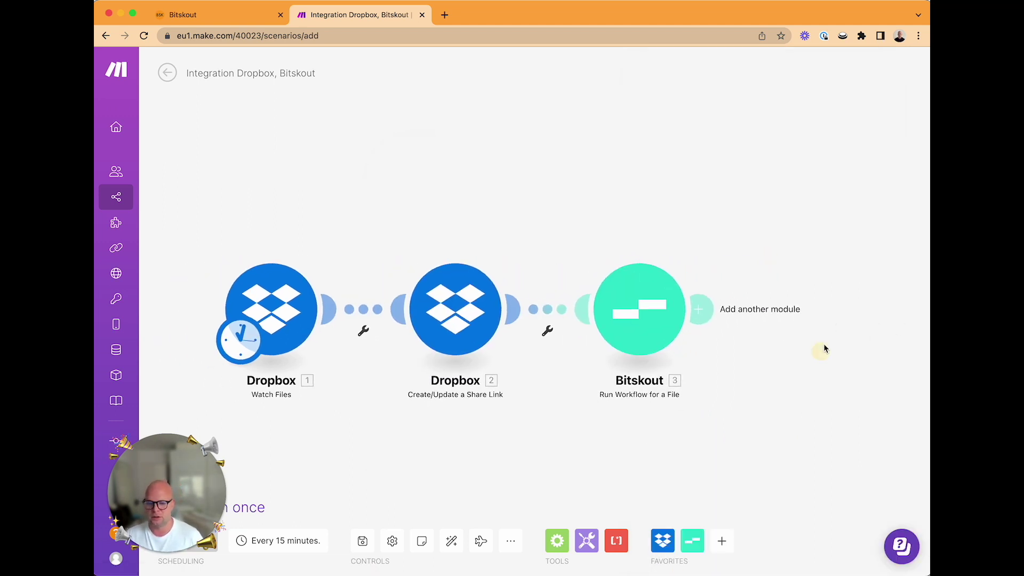
pyautogui.scroll(-2, 823, 349)
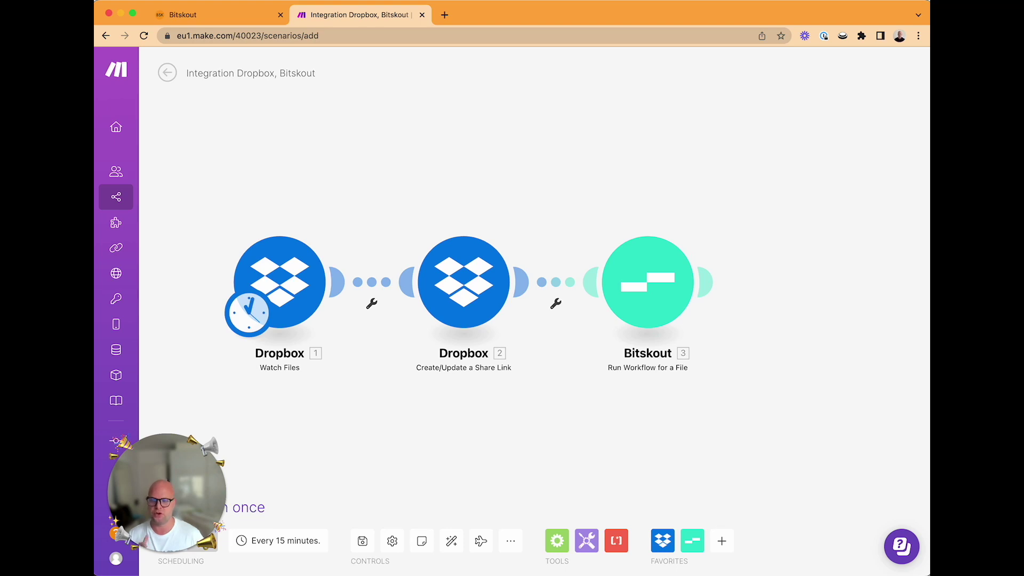
pyautogui.press('super+Tab')
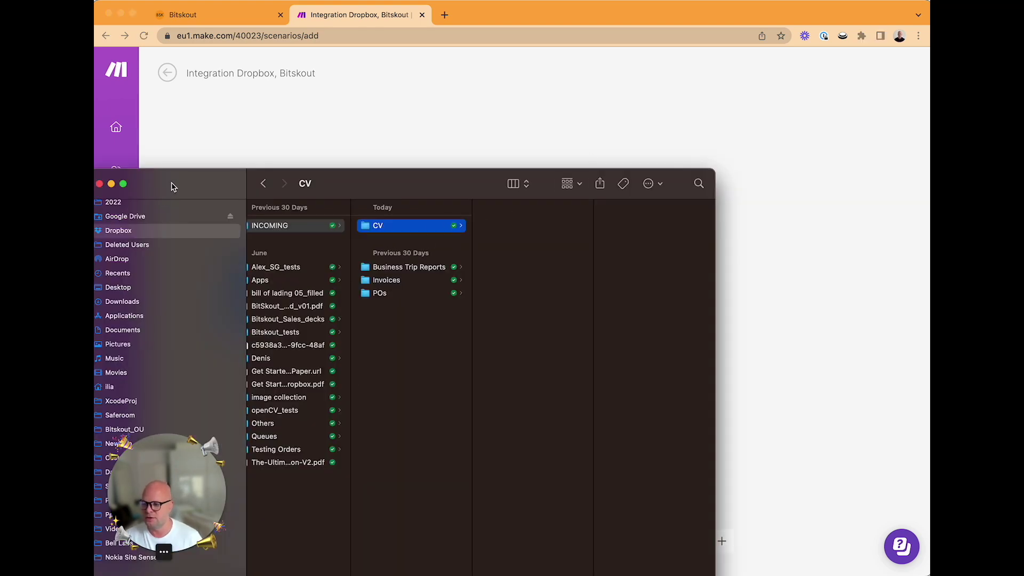
# Open Dropbox's INCOMING > CV folder in Finder and preview the CV PDF
pyautogui.moveTo(175, 187); pyautogui.dragTo(299, 155)
pyautogui.click(390, 204)
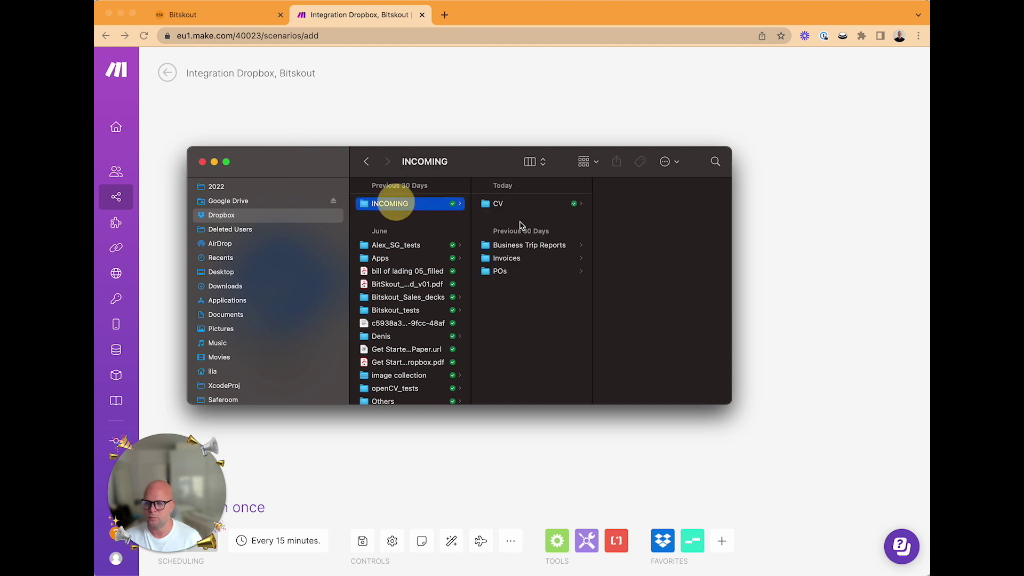
pyautogui.click(550, 203)
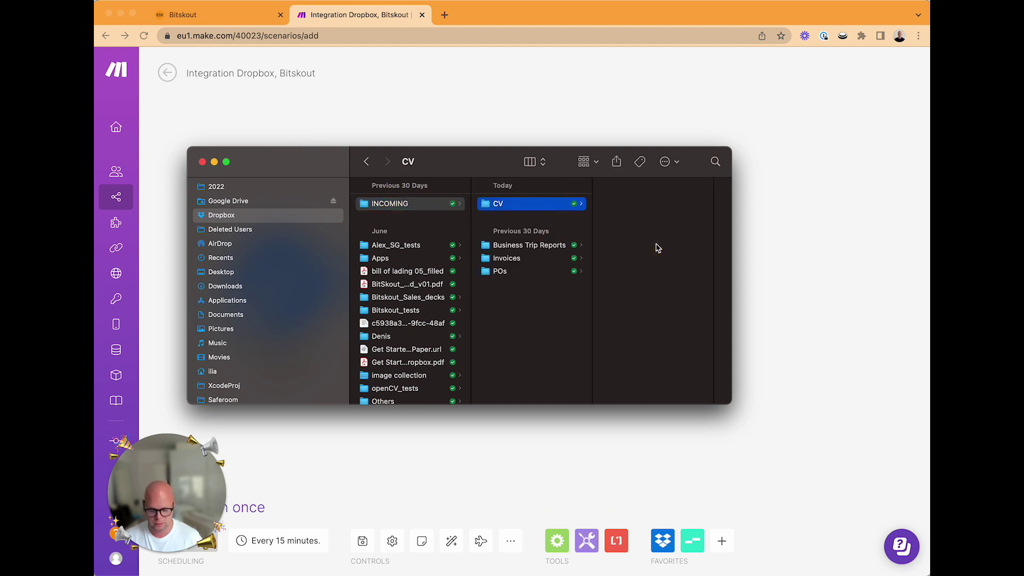
pyautogui.click(654, 205)
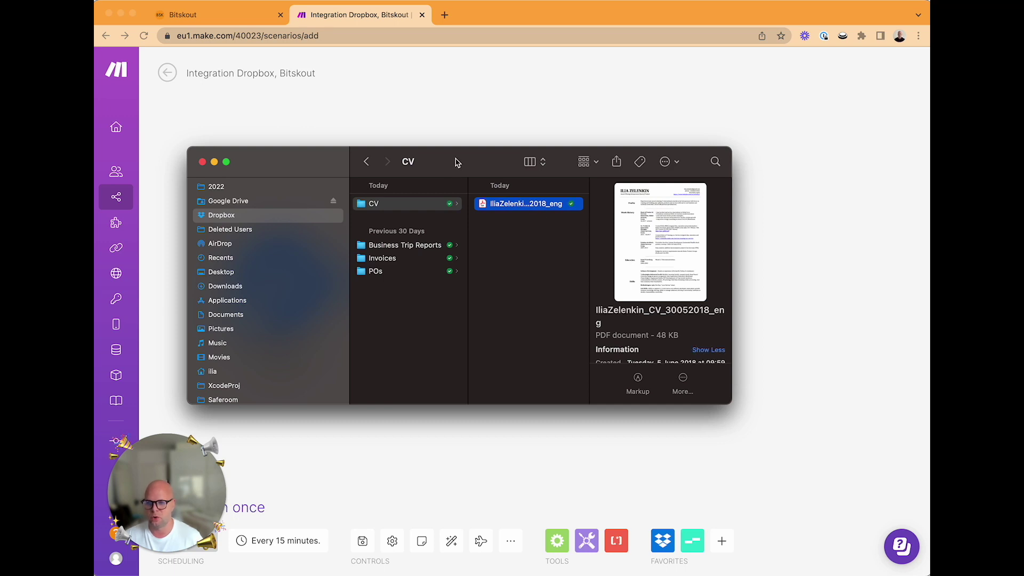
# Run the scenario once and check the Dropbox output and Bitskout's parsed custom fields like job title
pyautogui.click(458, 83)
pyautogui.moveTo(165, 477); pyautogui.dragTo(161, 391)
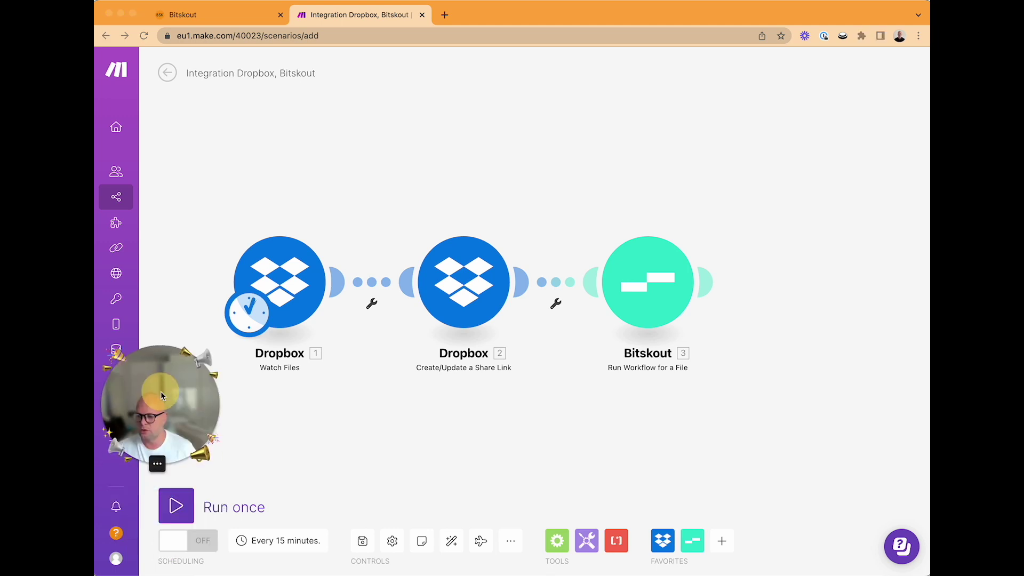
pyautogui.click(177, 505)
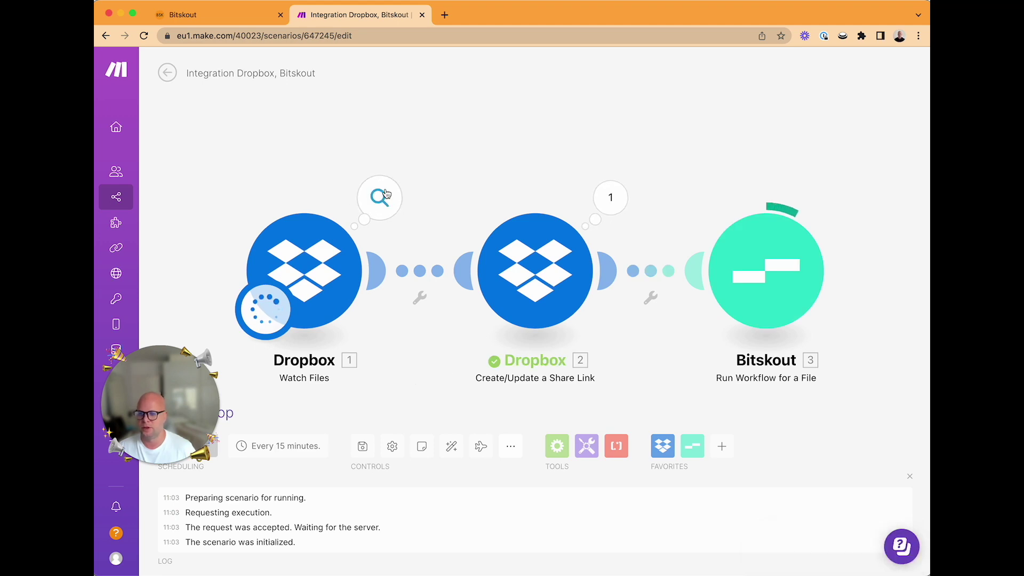
pyautogui.click(380, 195)
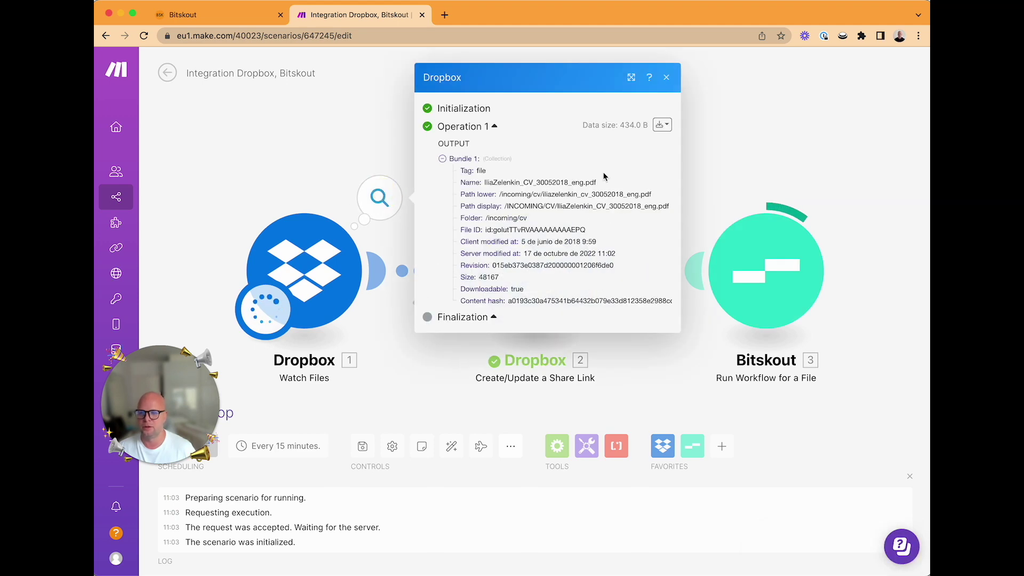
pyautogui.click(734, 148)
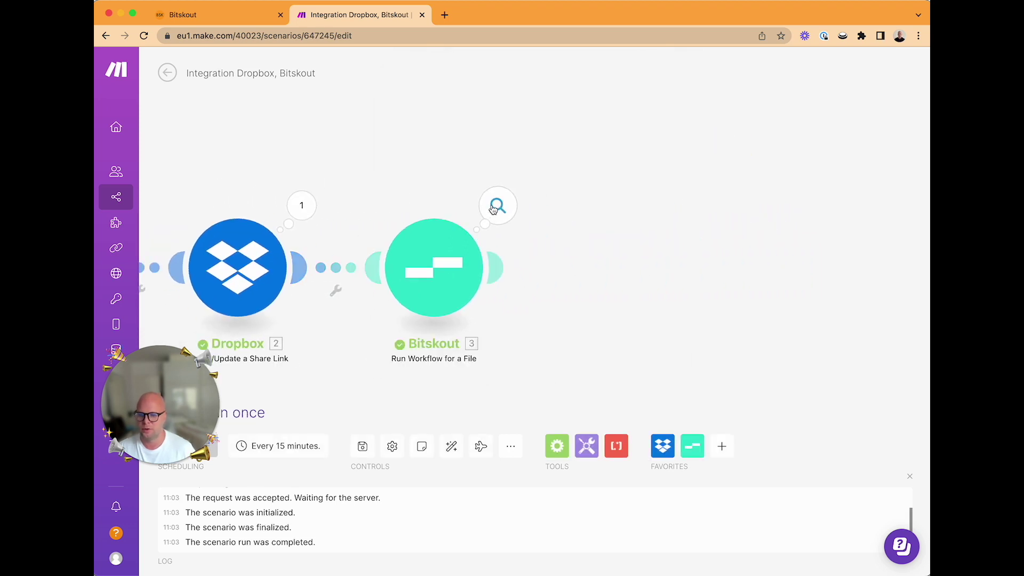
pyautogui.click(493, 209)
pyautogui.click(566, 269)
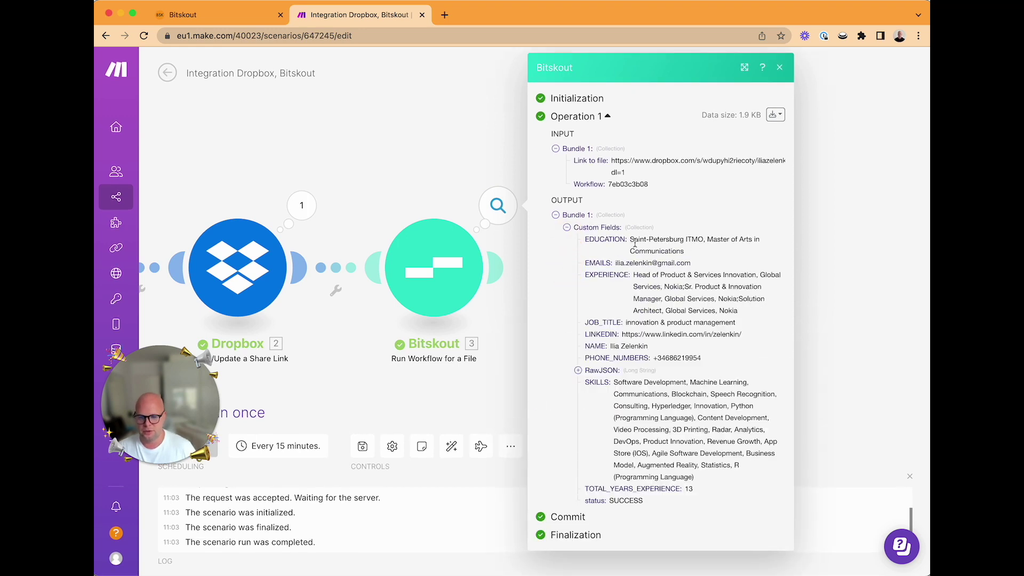
pyautogui.tripleClick(680, 322)
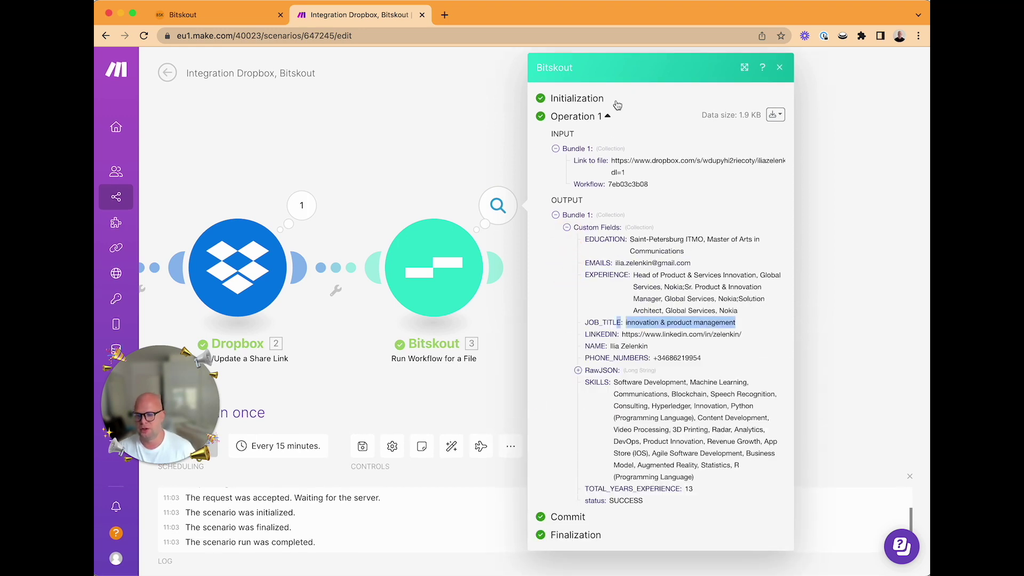
pyautogui.click(780, 68)
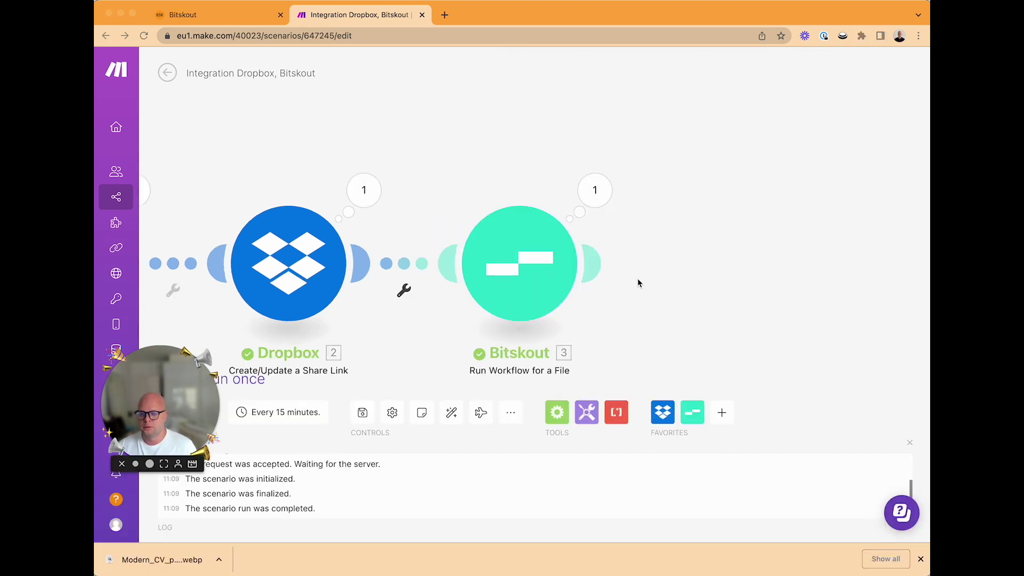
# Add a Flow Control Router after the Bitskout module
pyautogui.click(594, 264)
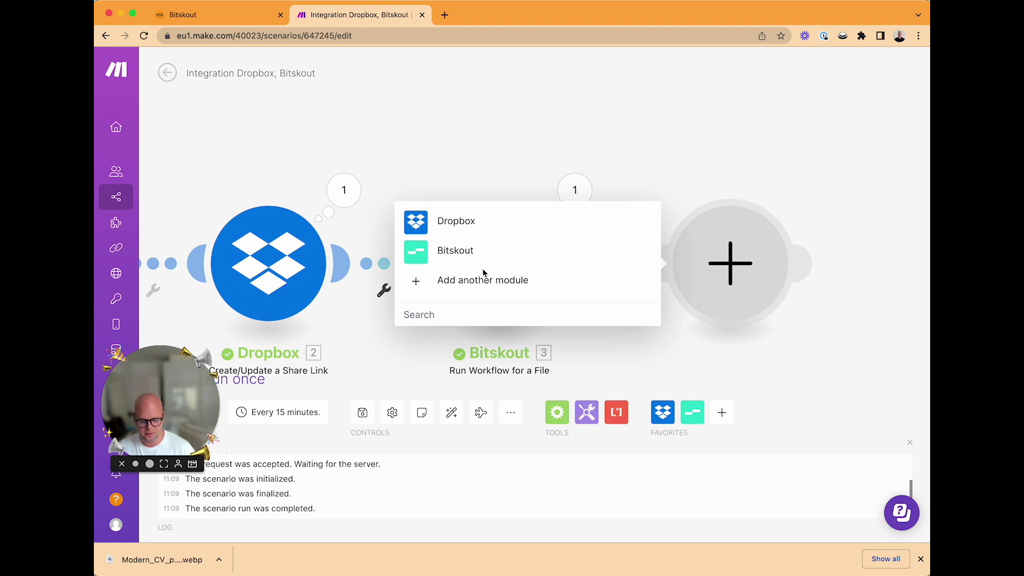
pyautogui.write('route')
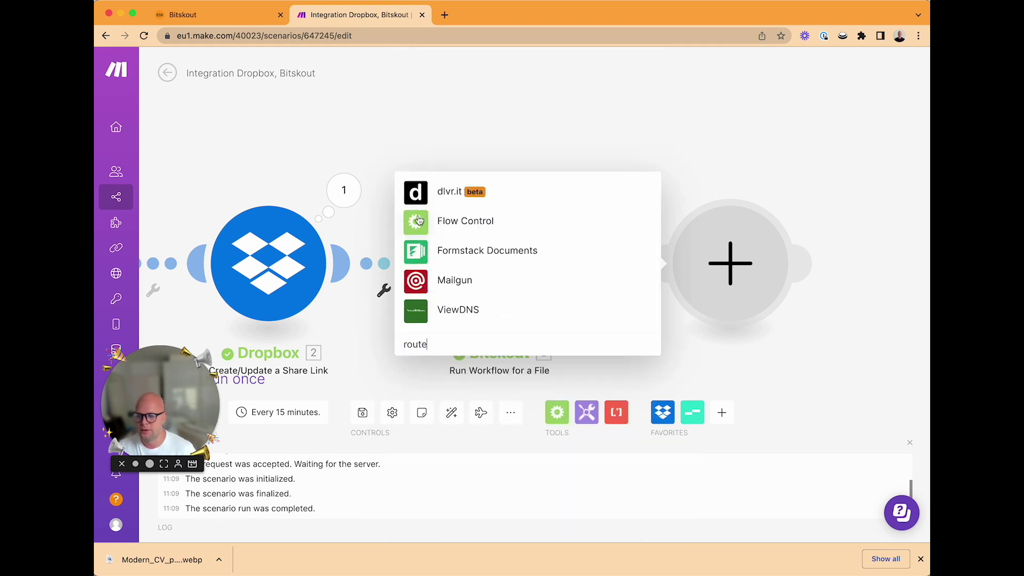
pyautogui.click(433, 229)
pyautogui.click(416, 334)
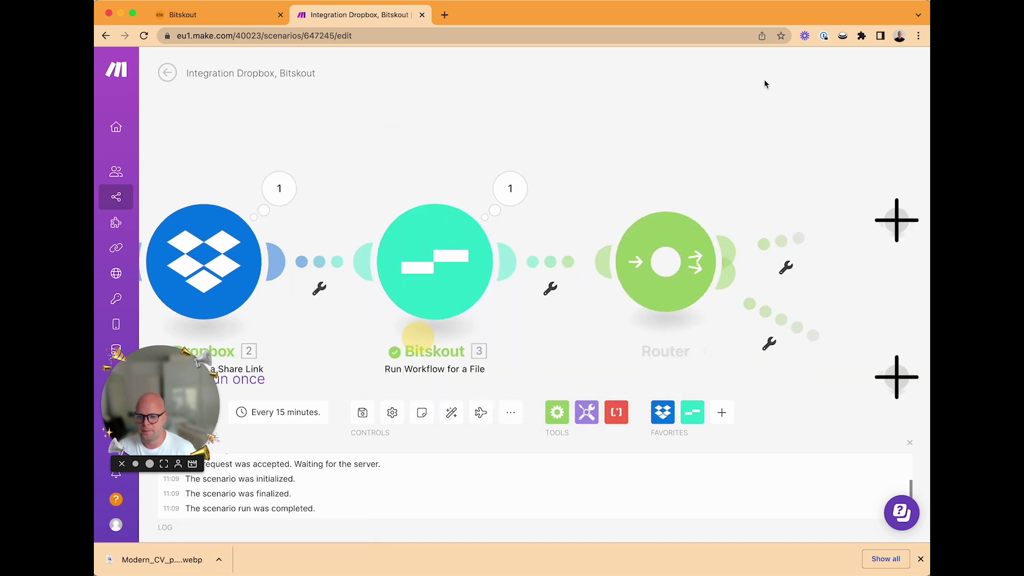
# Search for the Airtable app on the router's upper branch
pyautogui.click(726, 140)
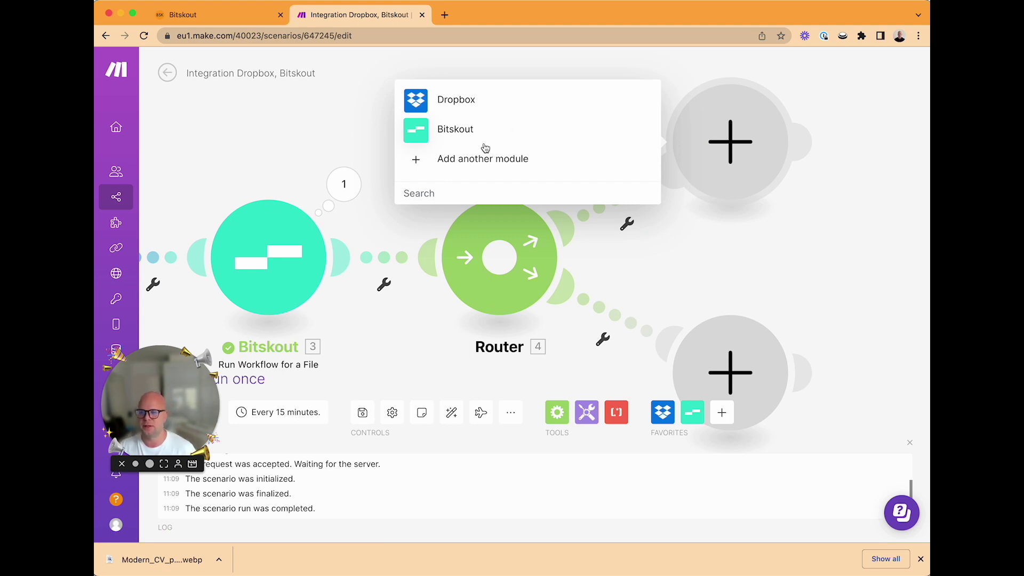
pyautogui.click(481, 192)
pyautogui.write('Airt')
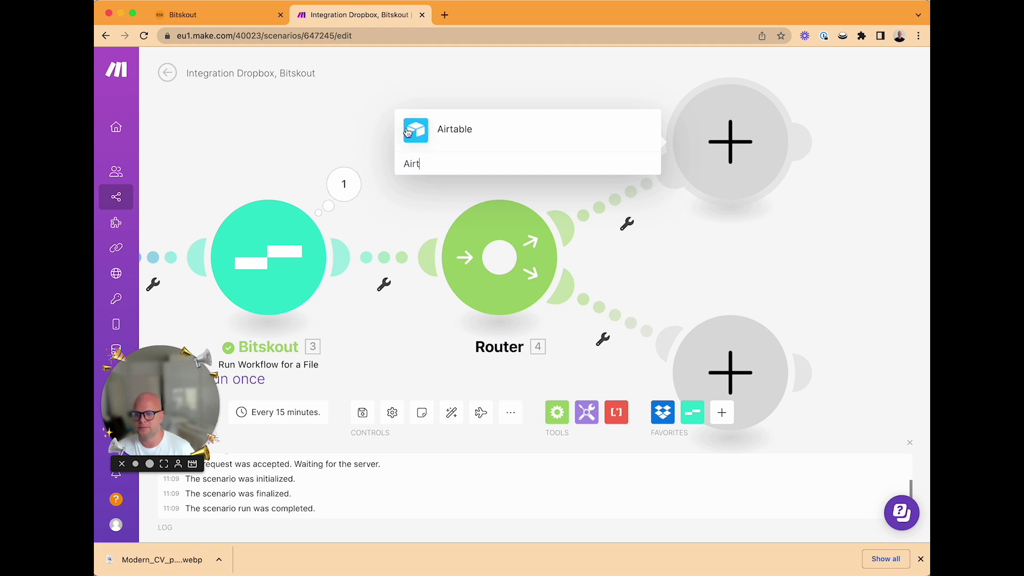
# Add an Airtable Create a Record module targeting the CV Example base, Table 1
pyautogui.click(407, 133)
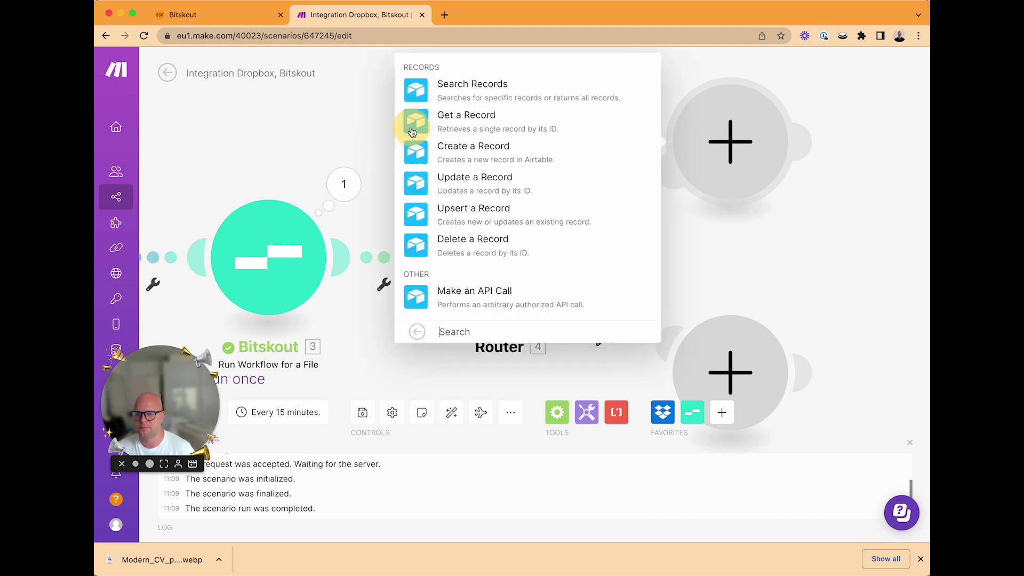
pyautogui.click(412, 160)
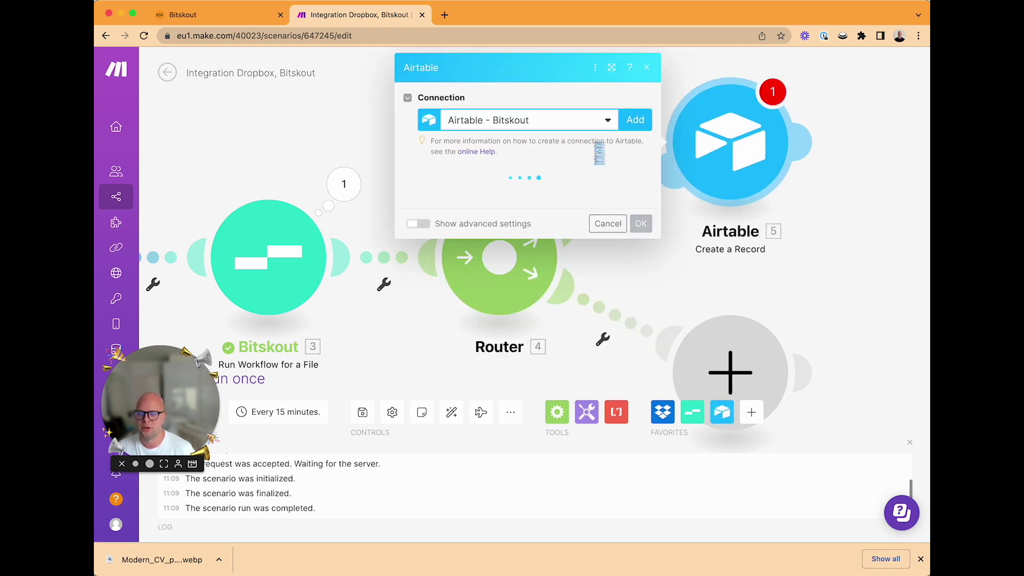
pyautogui.click(624, 198)
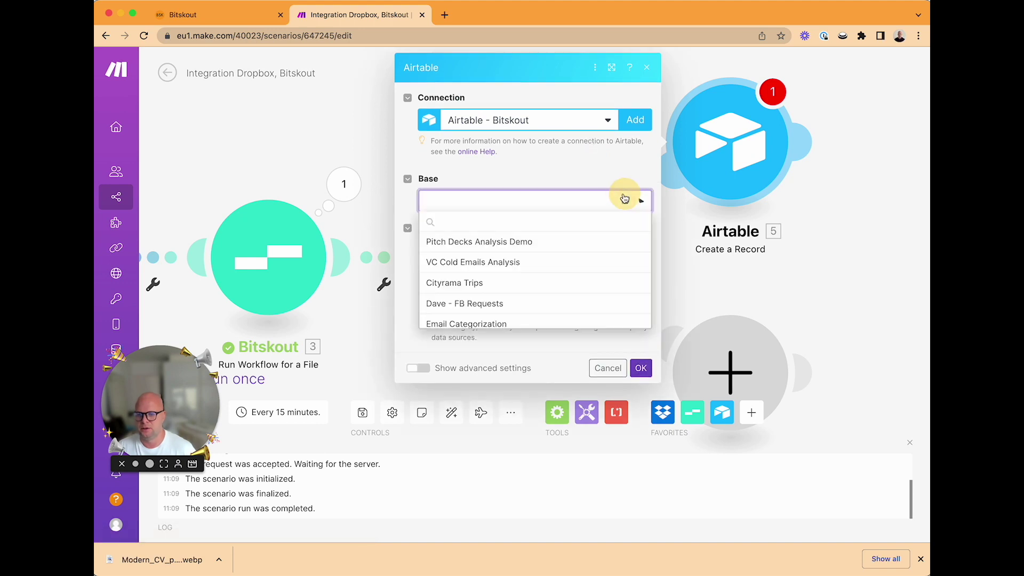
pyautogui.click(461, 449)
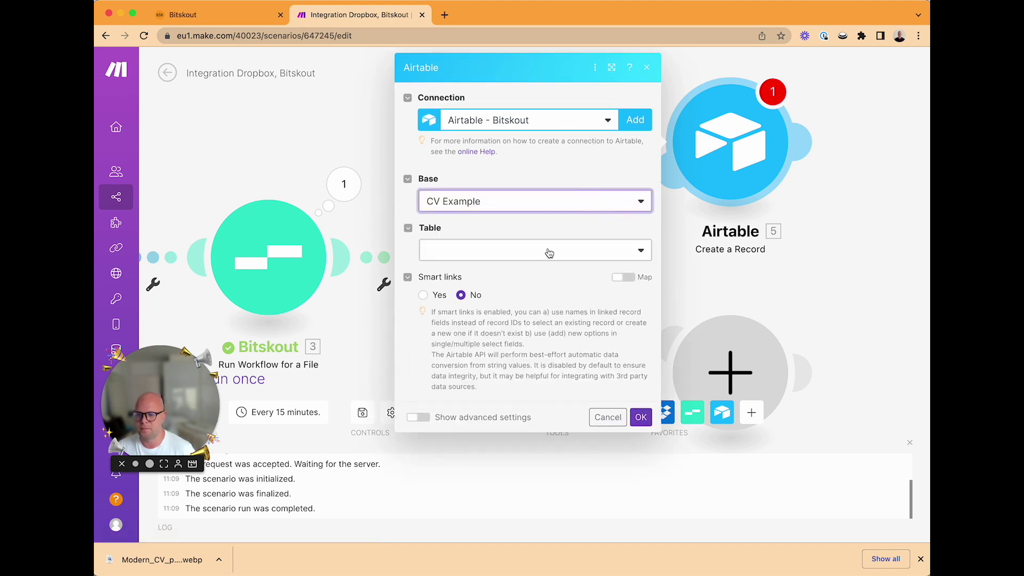
pyautogui.click(550, 252)
pyautogui.click(487, 269)
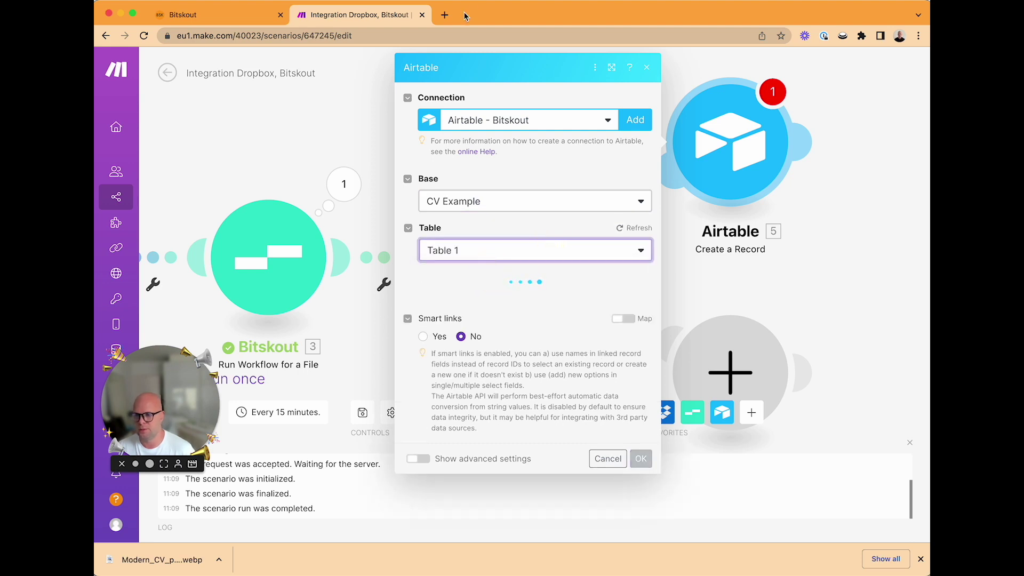
pyautogui.scroll(-3, 604, 373)
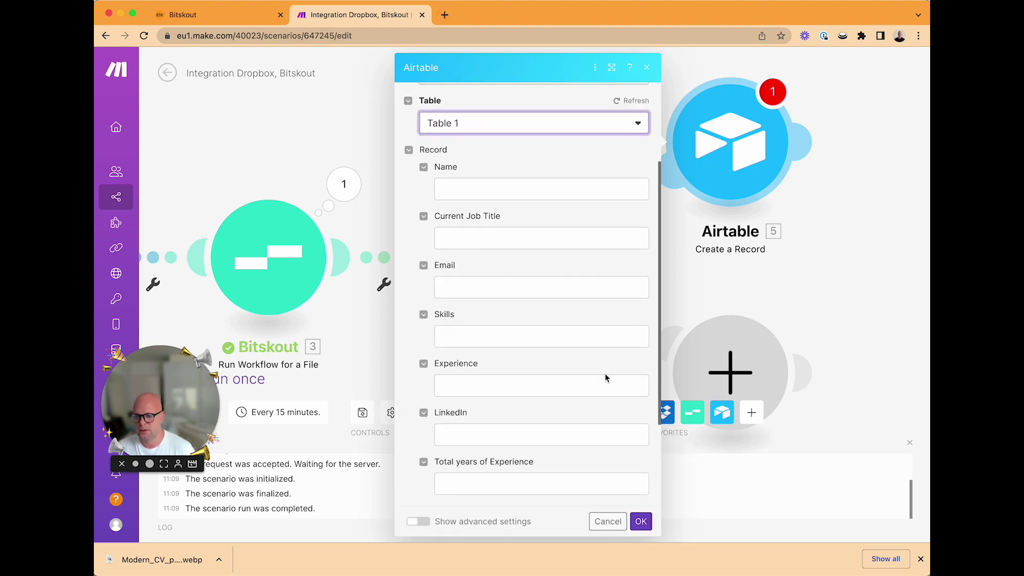
pyautogui.press('Escape')
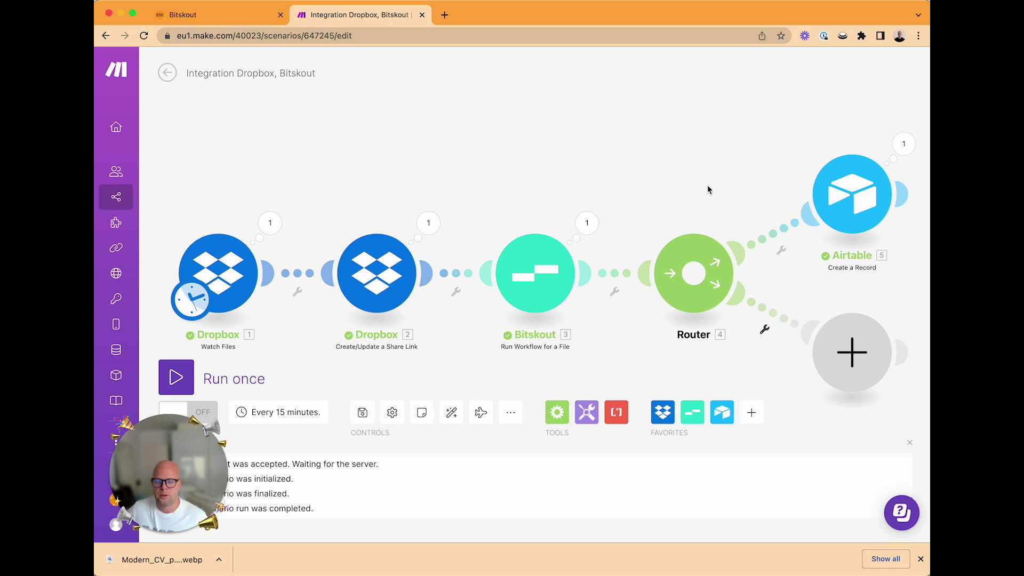
# Map Bitskout NAME to Name and JOB_TITLE to Current Job Title in the Airtable record
pyautogui.click(847, 195)
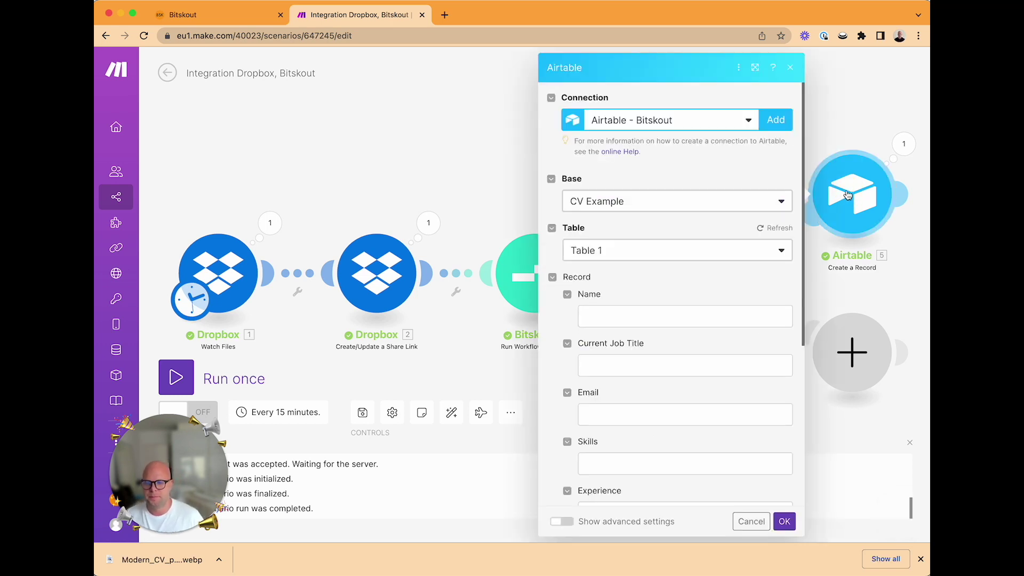
pyautogui.click(694, 315)
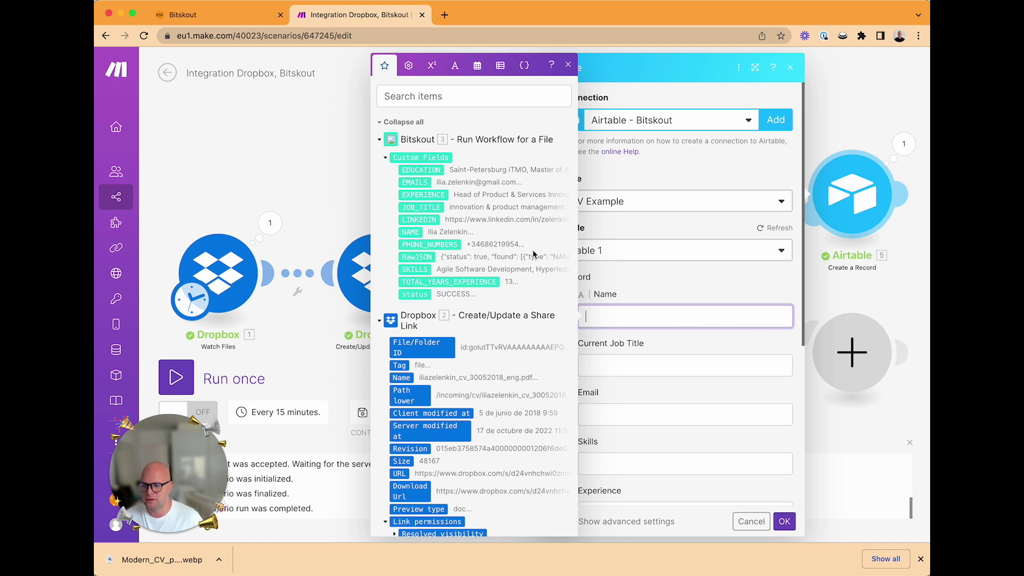
pyautogui.click(411, 236)
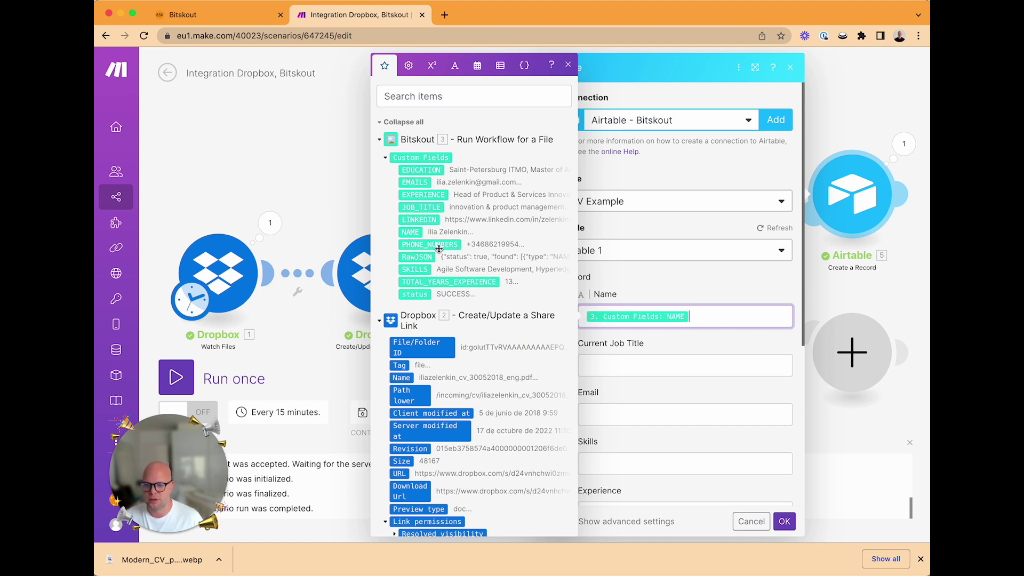
pyautogui.click(621, 366)
pyautogui.write('e')
pyautogui.press('BackSpace')
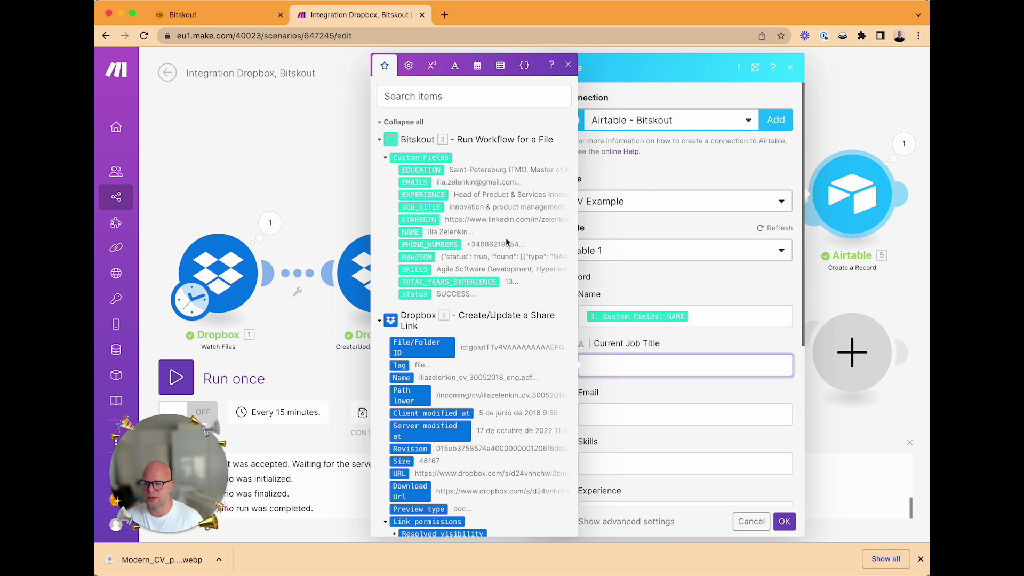
pyautogui.click(431, 207)
pyautogui.scroll(-3, 725, 354)
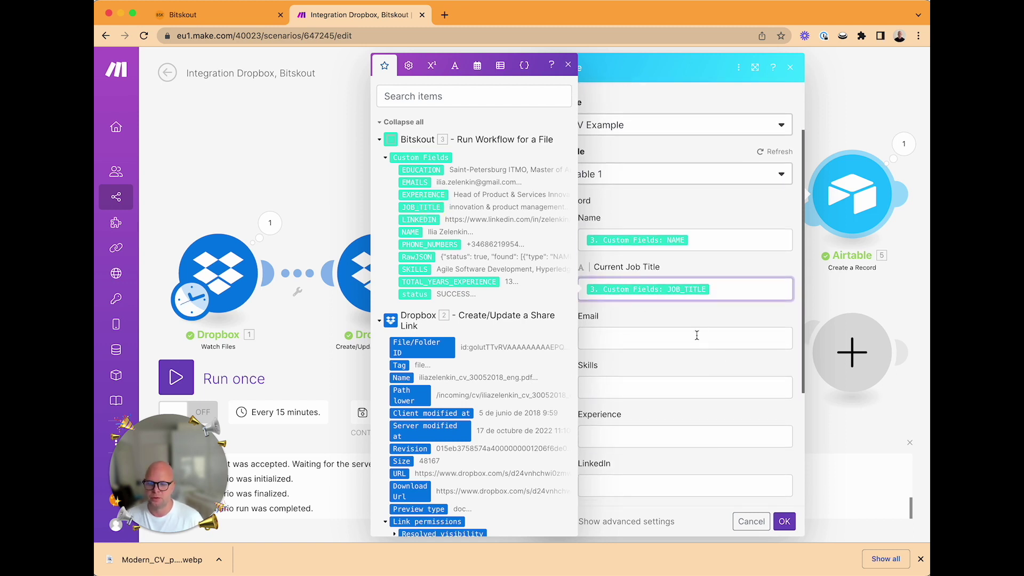
pyautogui.press('Escape')
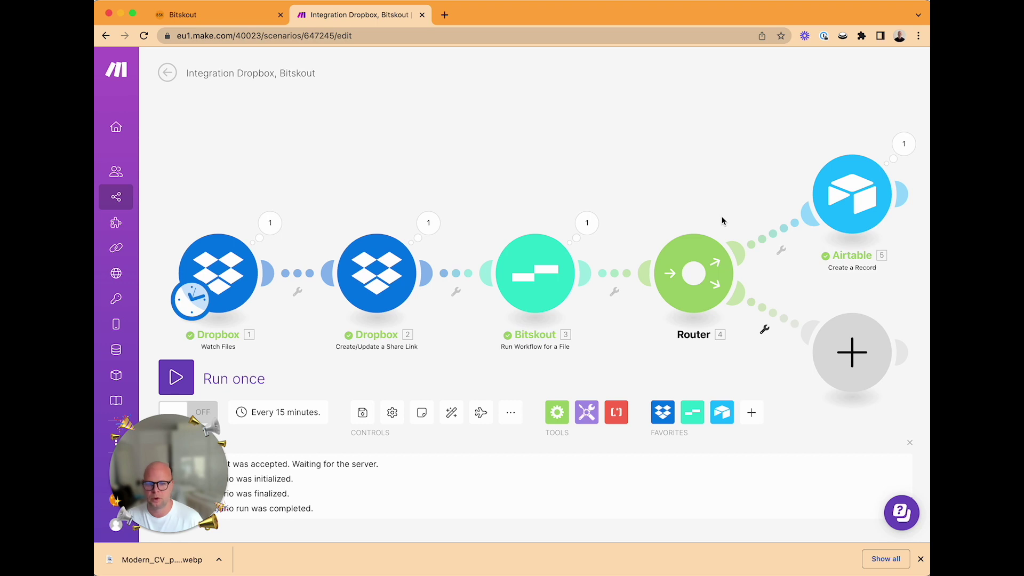
# Add a Google Sheets Add a Row module on the lower route, targeting CV Examples Sheet1
pyautogui.click(852, 352)
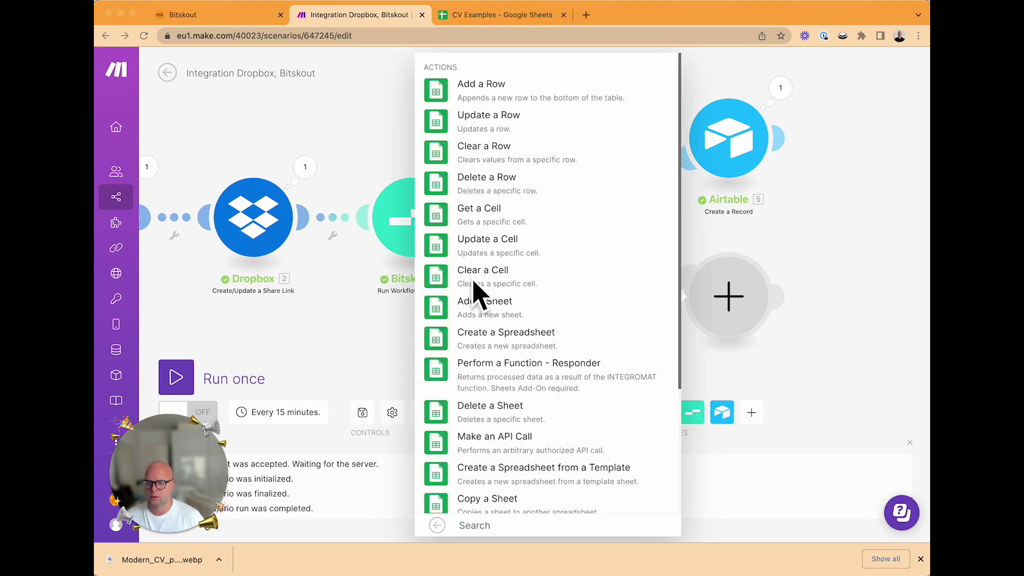
pyautogui.scroll(-1, 566, 219)
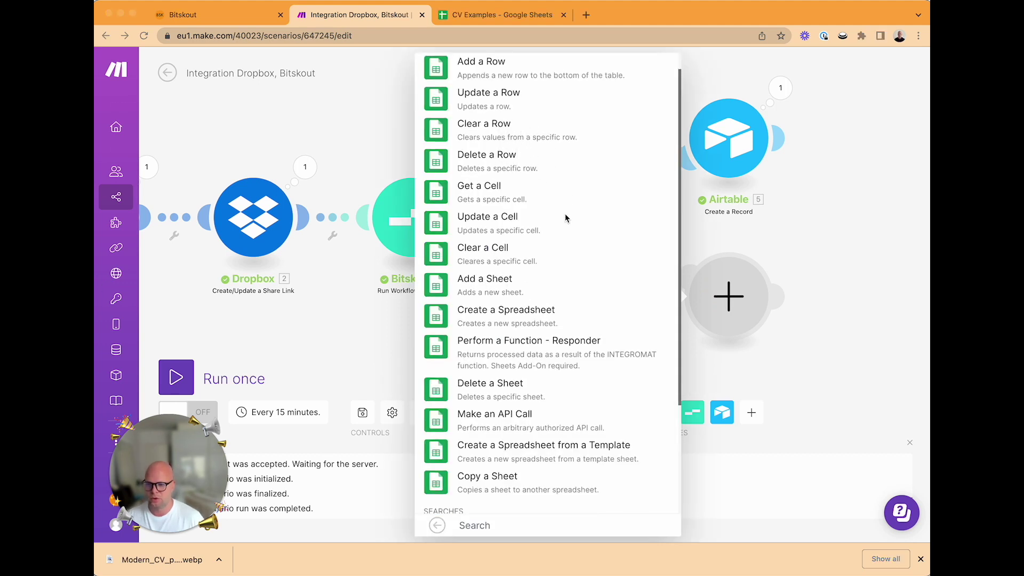
pyautogui.scroll(1, 565, 214)
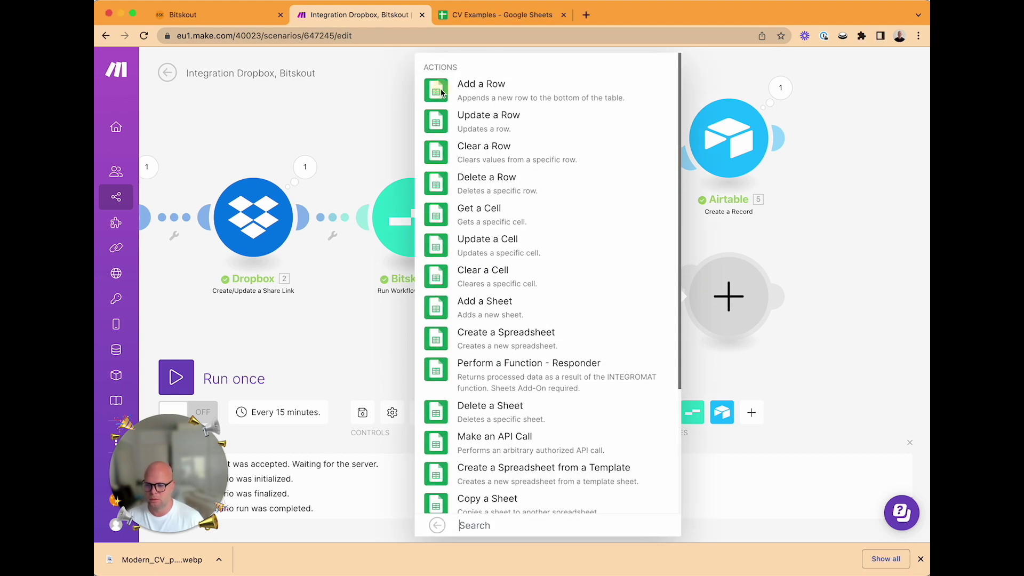
pyautogui.click(436, 91)
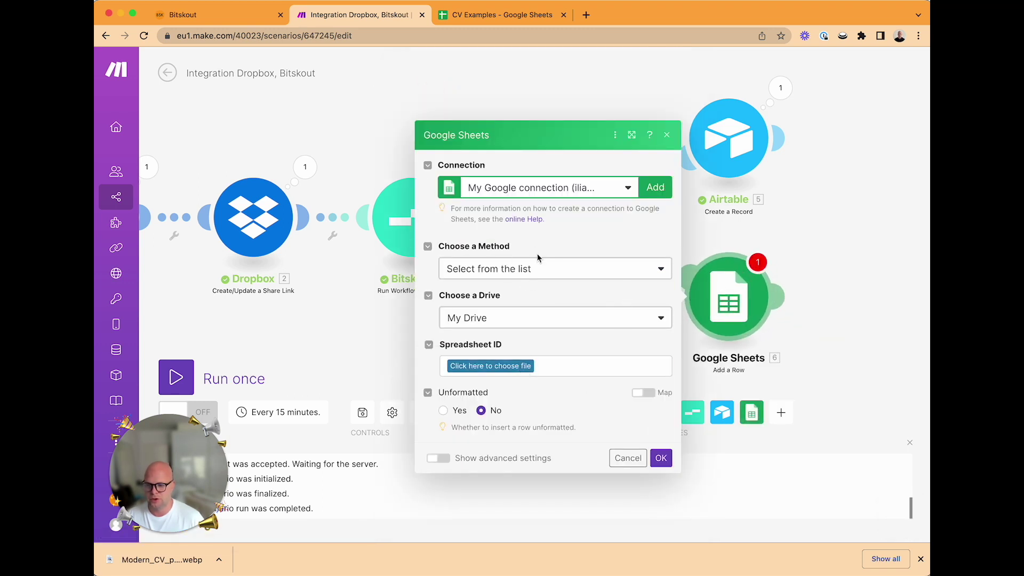
pyautogui.click(555, 267)
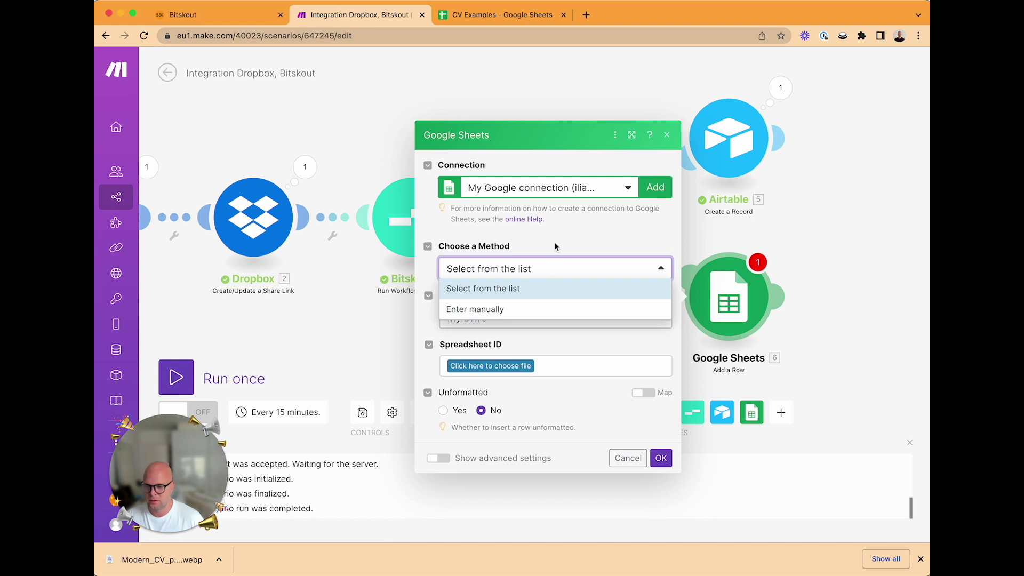
pyautogui.click(554, 246)
pyautogui.click(507, 367)
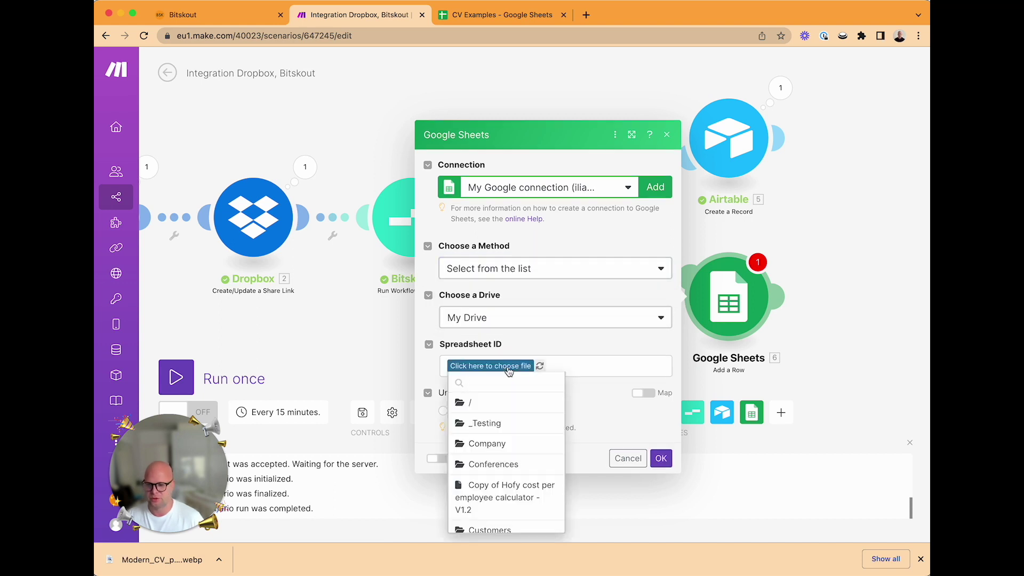
pyautogui.write('CV')
pyautogui.click(495, 402)
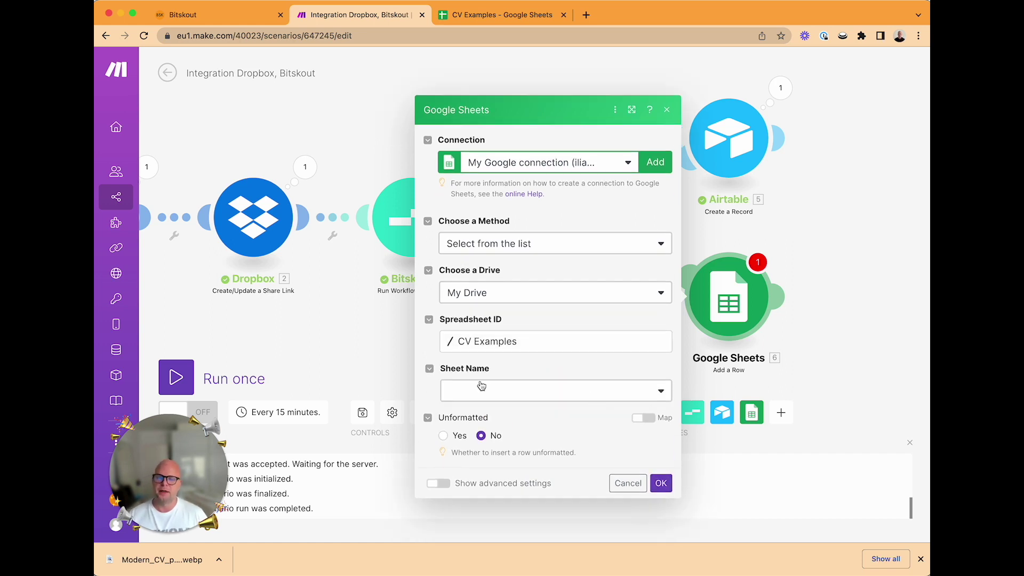
pyautogui.click(567, 395)
pyautogui.click(520, 418)
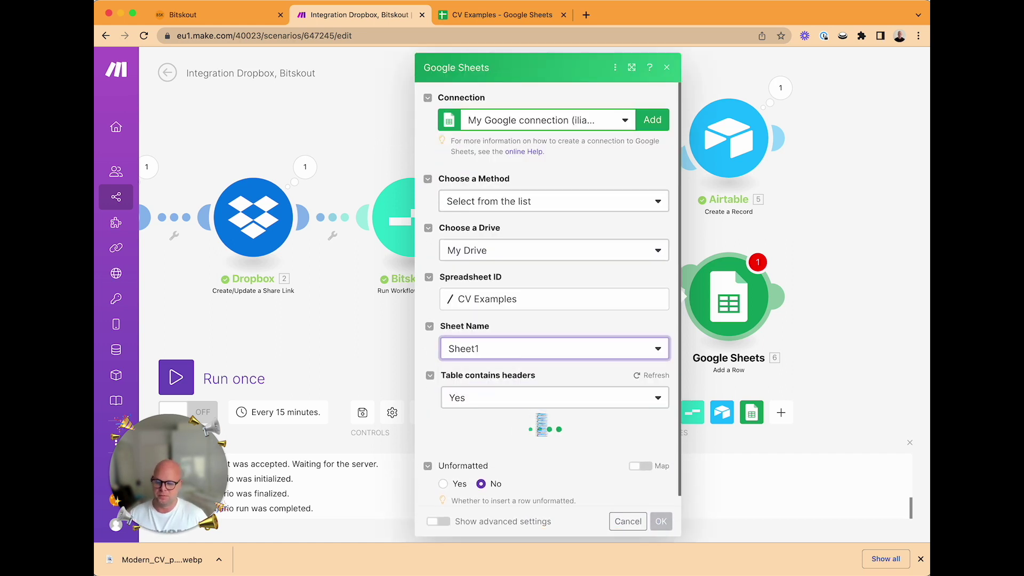
# Map Bitskout NAME to column A and EMAILS to column B, then confirm the module
pyautogui.scroll(-2, 553, 416)
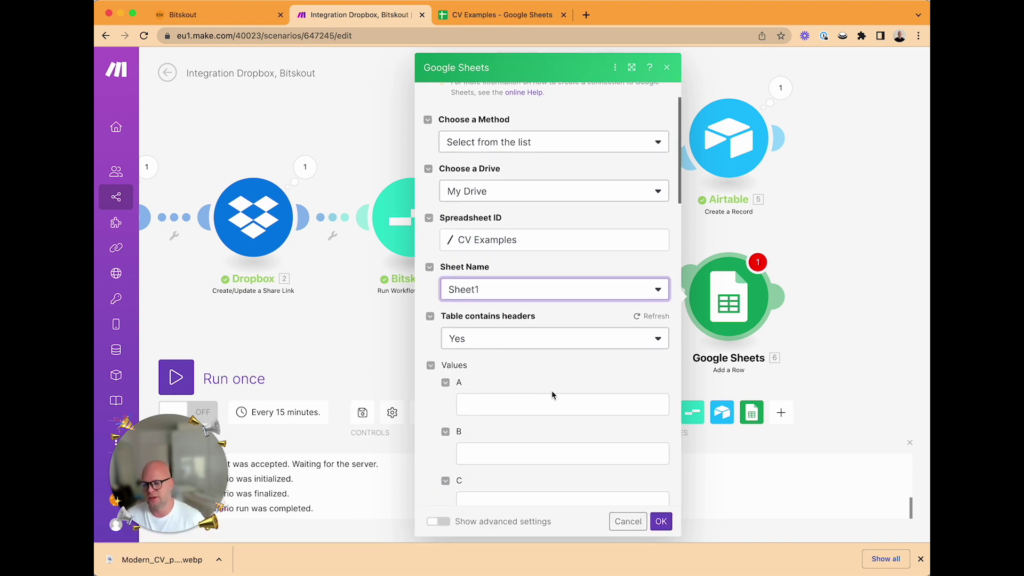
pyautogui.click(541, 411)
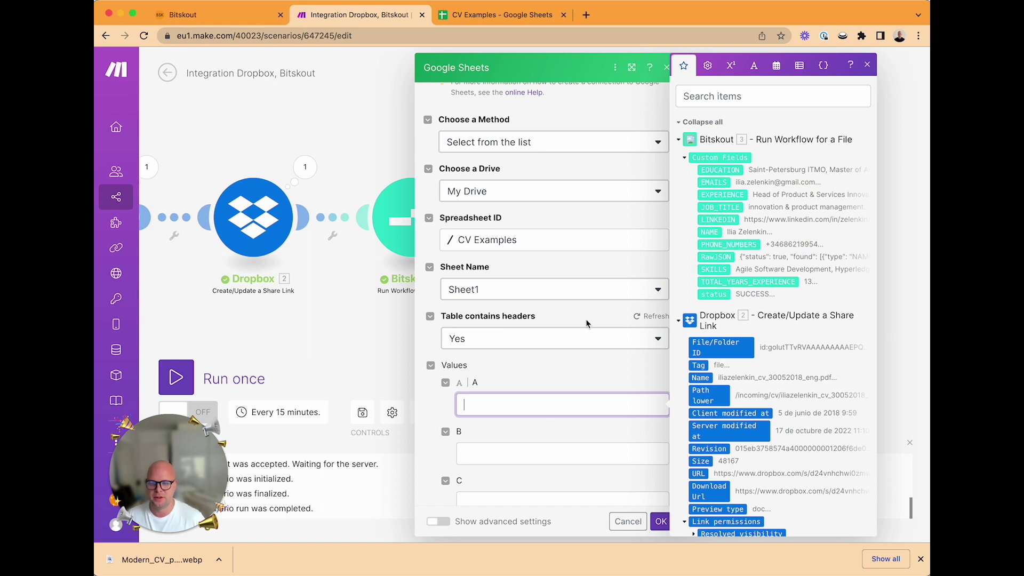
pyautogui.scroll(-2, 585, 319)
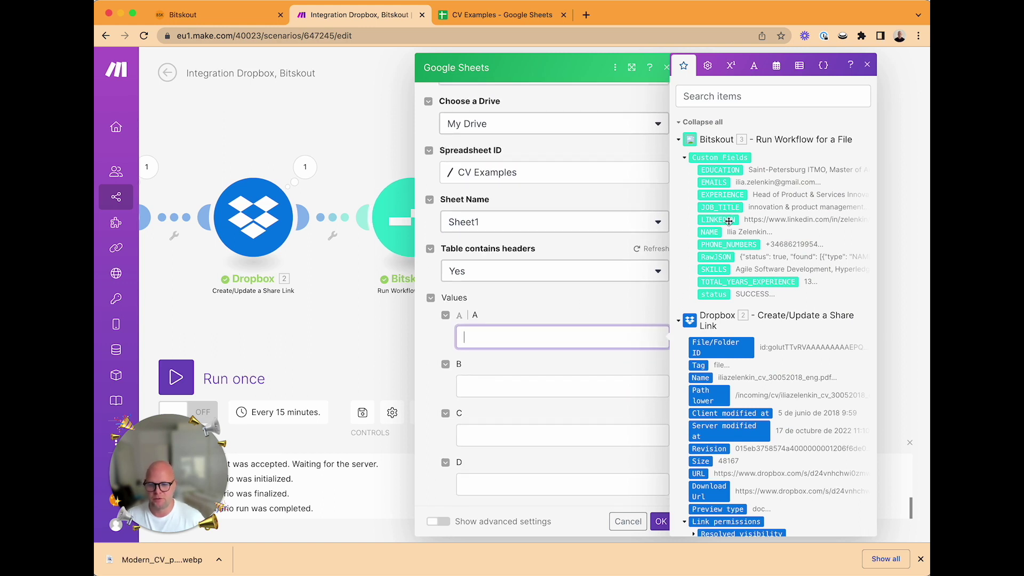
pyautogui.click(715, 233)
pyautogui.click(560, 385)
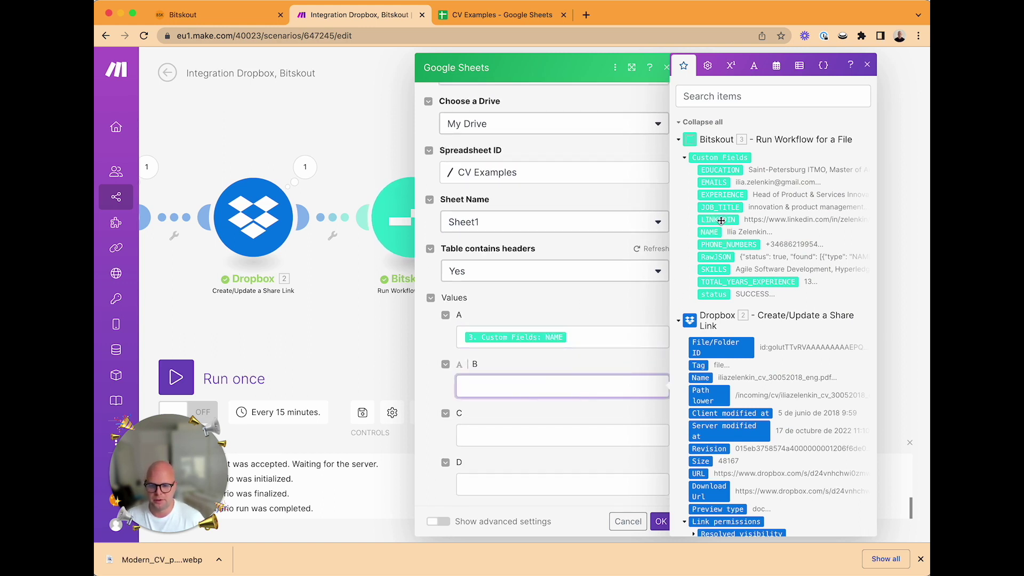
pyautogui.click(713, 182)
pyautogui.click(514, 433)
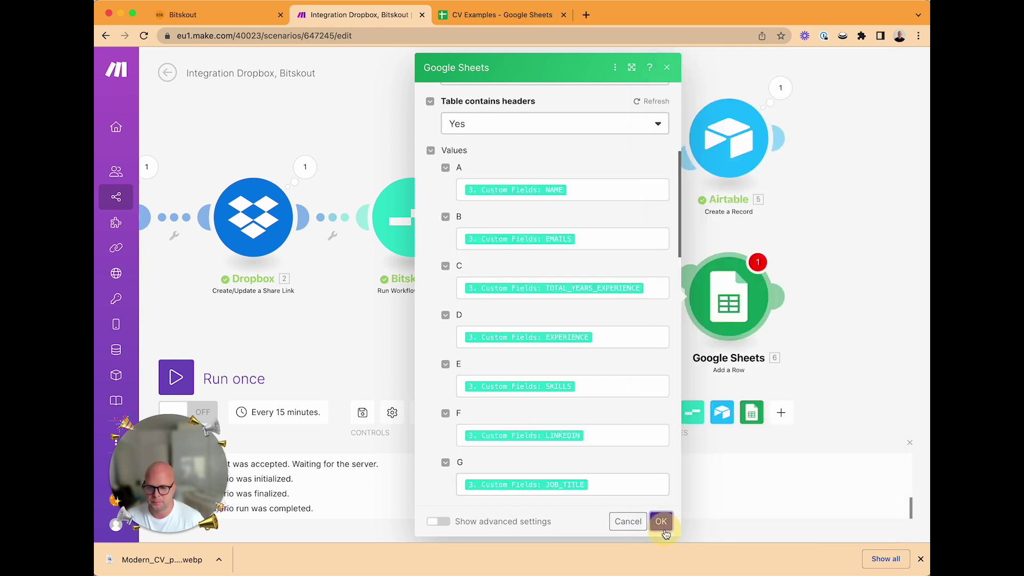
pyautogui.click(661, 521)
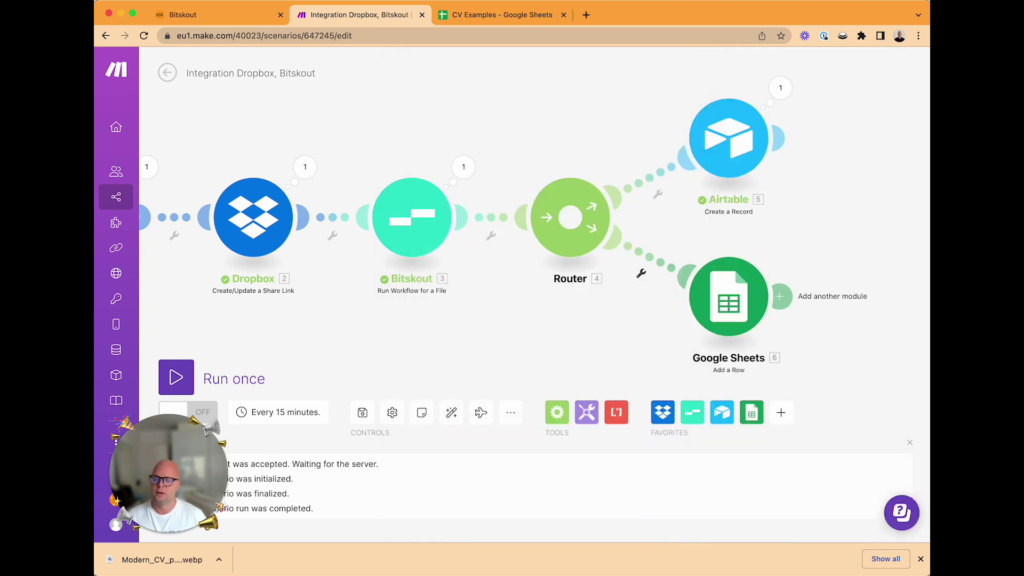
# Rename the CV PDF in Finder by appending 1 so it ends in eng1
pyautogui.press('super+Tab')
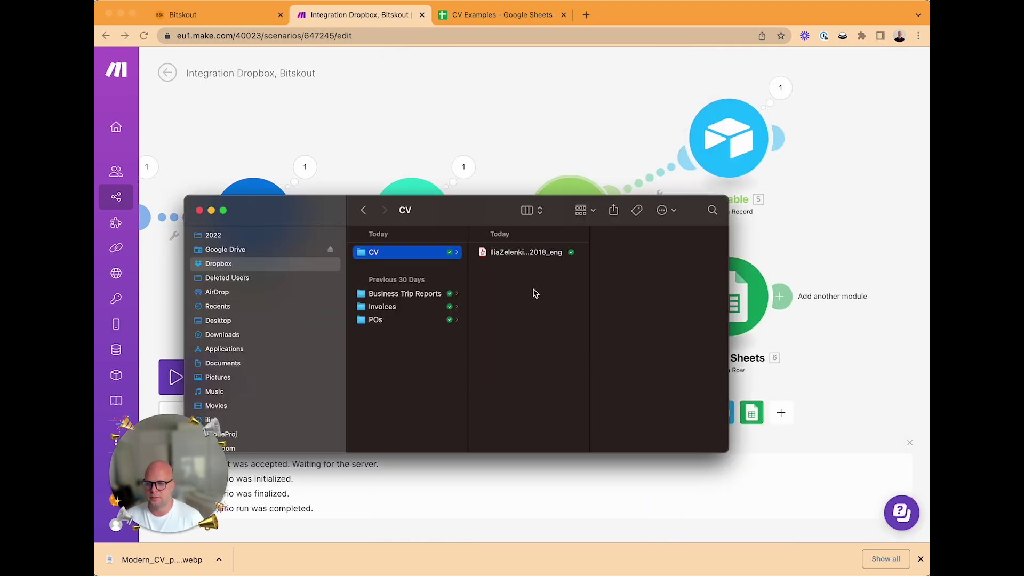
pyautogui.click(538, 252)
pyautogui.press('Return')
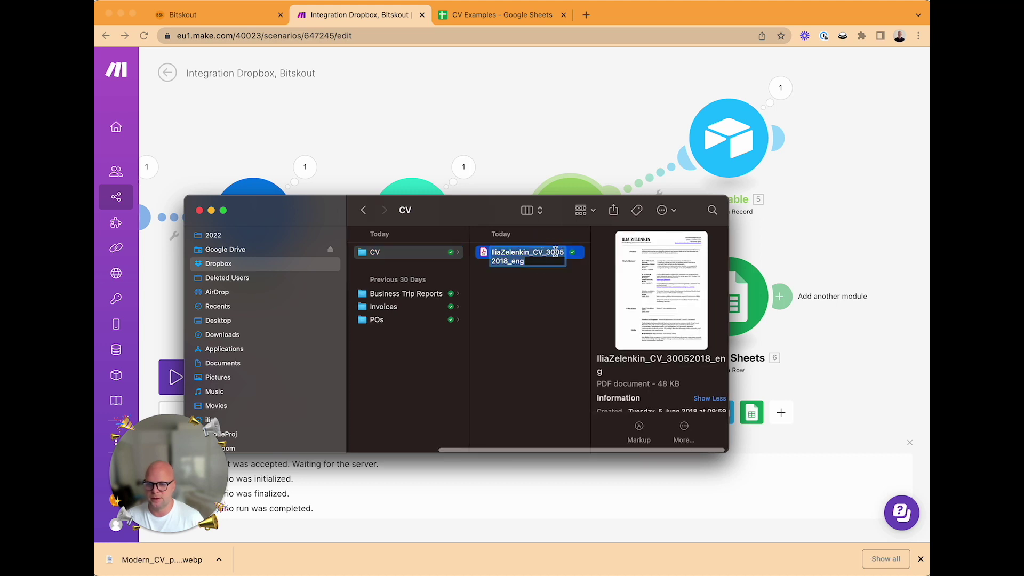
pyautogui.click(525, 261)
pyautogui.write('1')
pyautogui.press('Return')
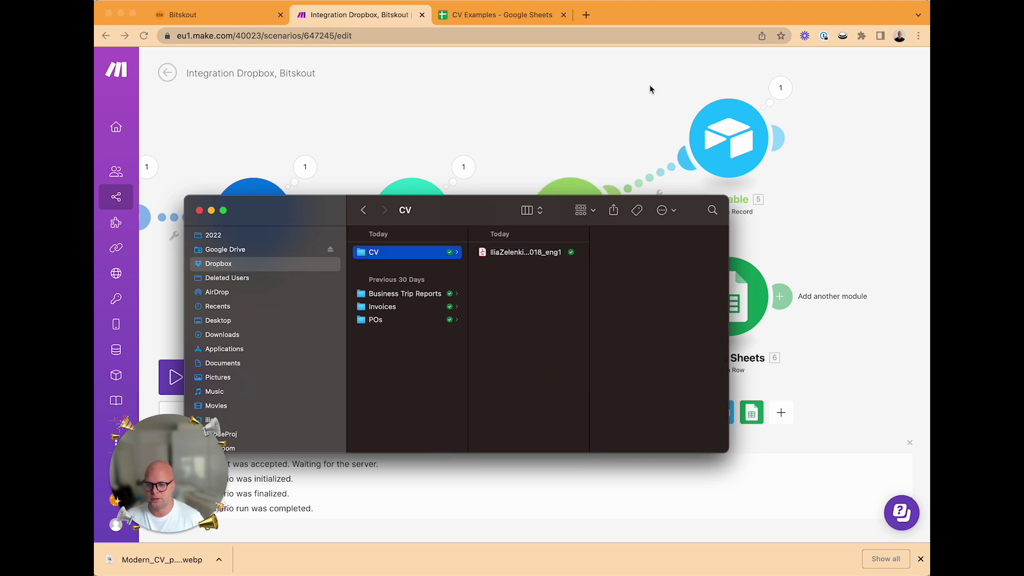
# Run the Make scenario once on the renamed file
pyautogui.click(585, 94)
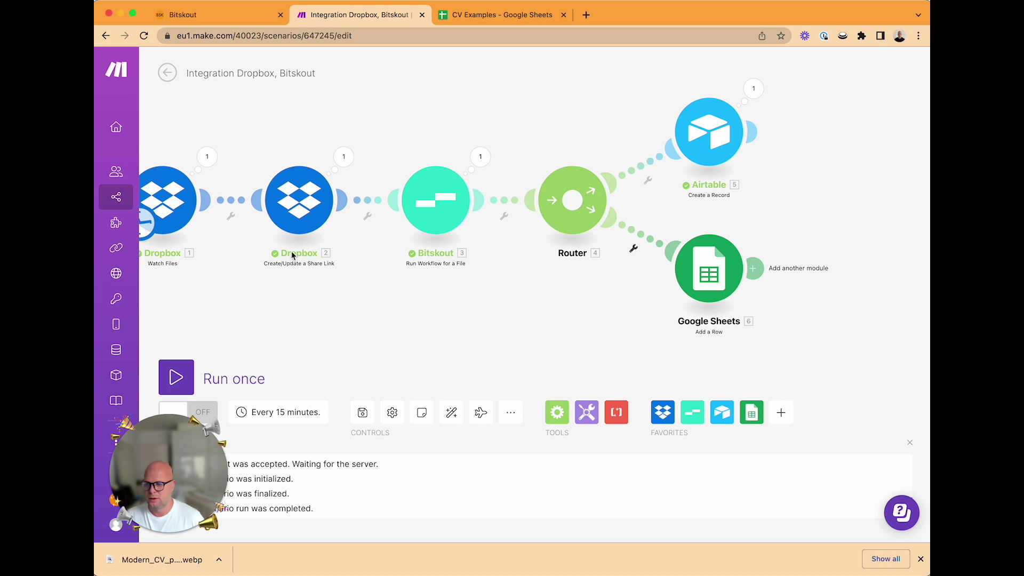
pyautogui.moveTo(138, 325)
pyautogui.click(176, 376)
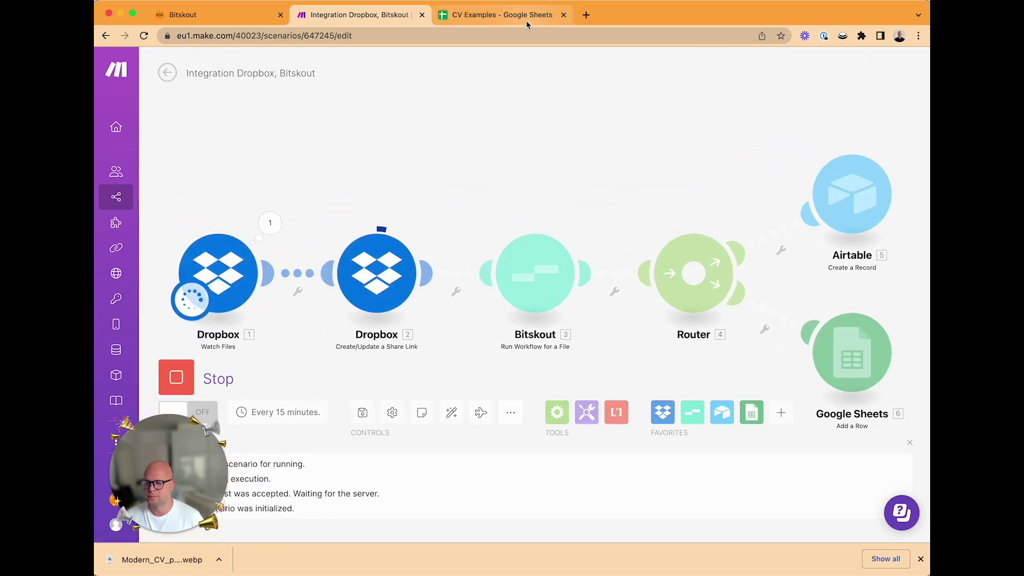
pyautogui.click(586, 14)
# Go to airtable.com and open the CV Example base
pyautogui.write('airt')
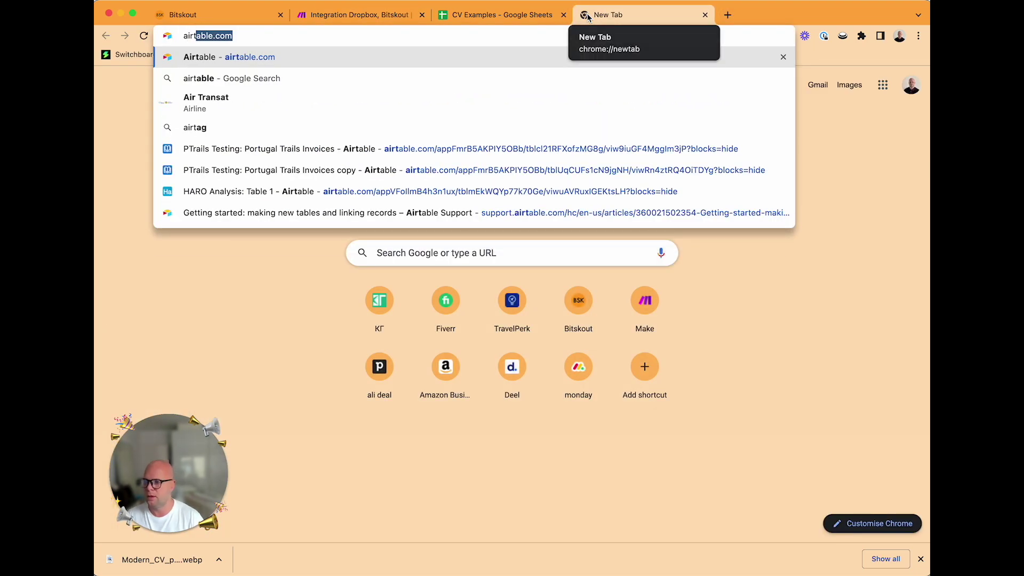
pyautogui.press('Return')
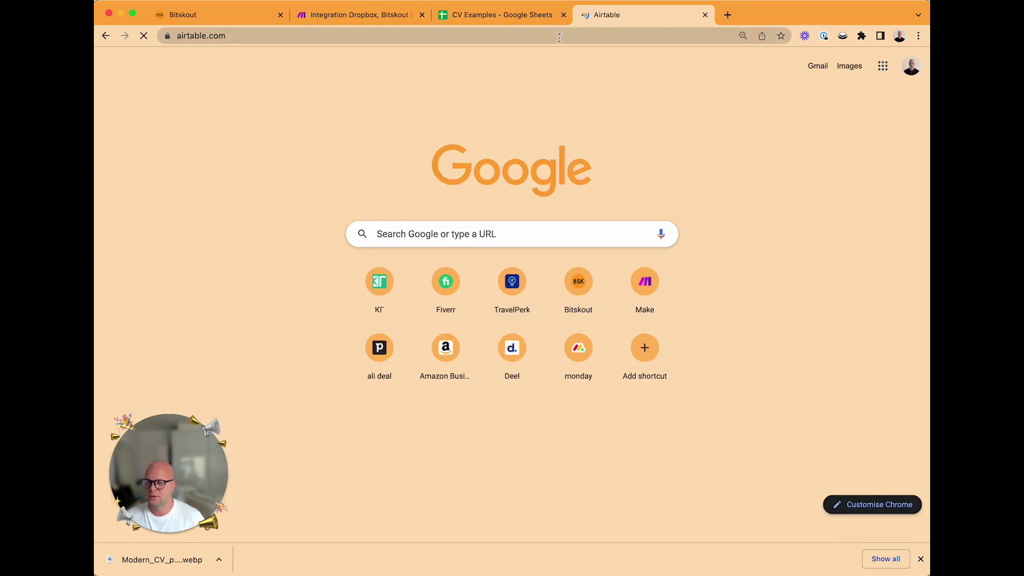
pyautogui.scroll(-3, 511, 288)
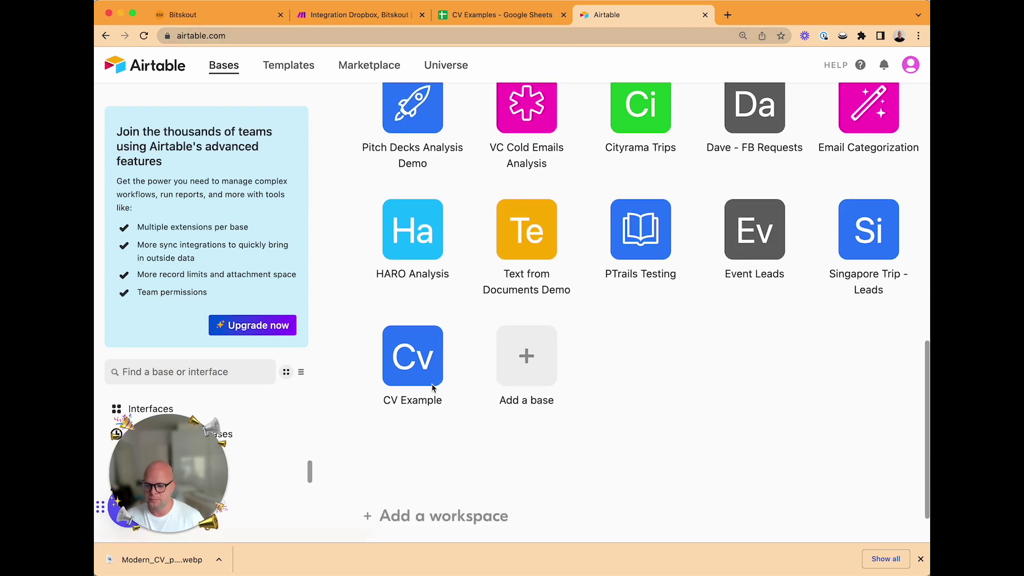
pyautogui.click(401, 389)
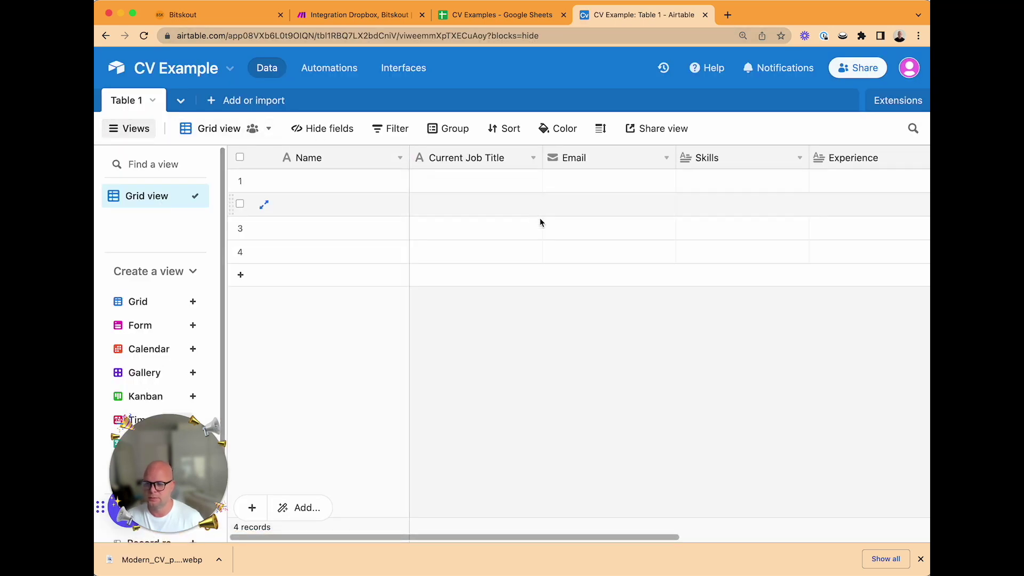
# Review row 5's experience, LinkedIn and 13.0 total years of experience fields
pyautogui.hscroll(3, 540, 222)
pyautogui.hscroll(-3, 540, 222)
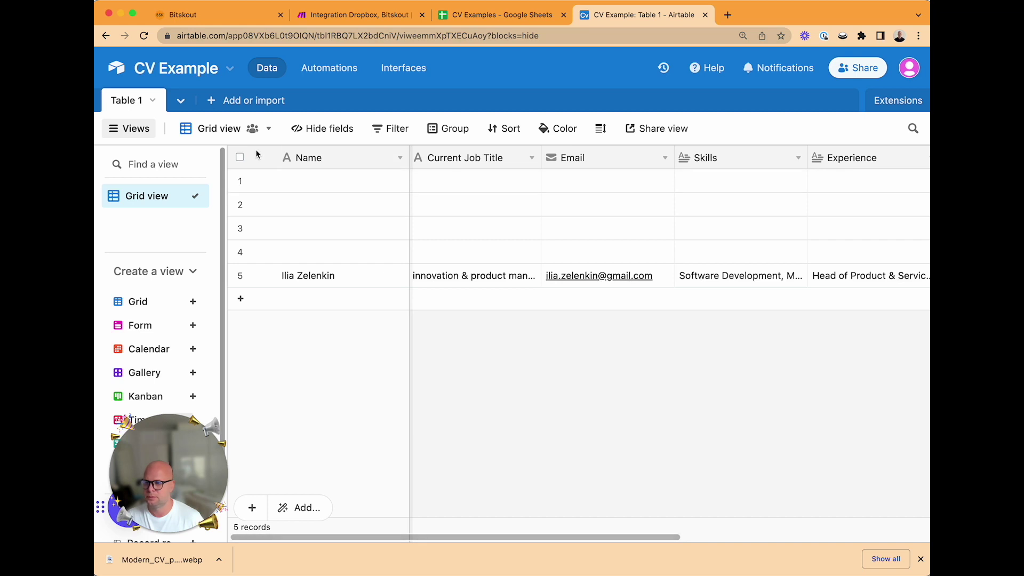
pyautogui.hscroll(1, 484, 252)
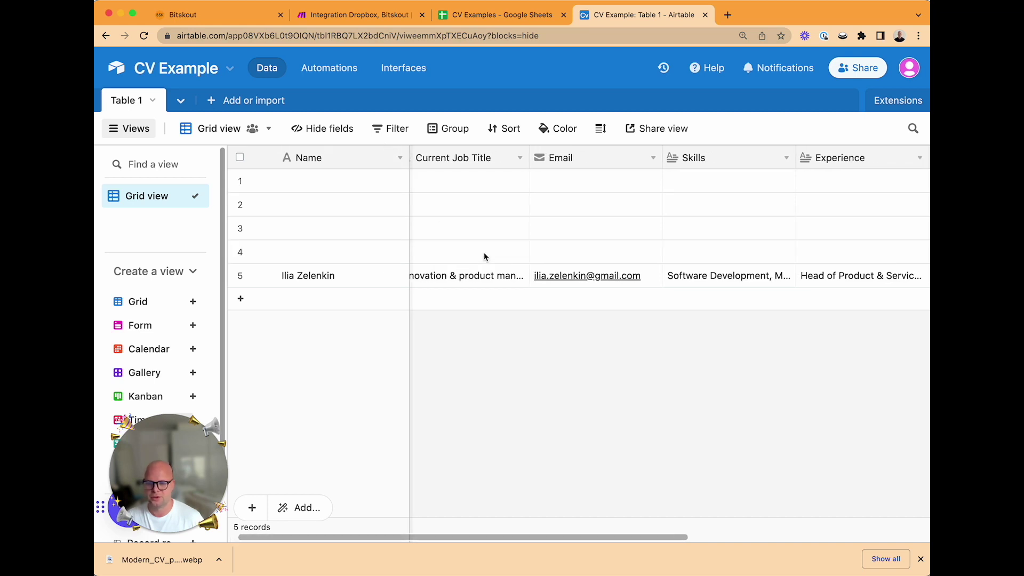
pyautogui.hscroll(8, 484, 251)
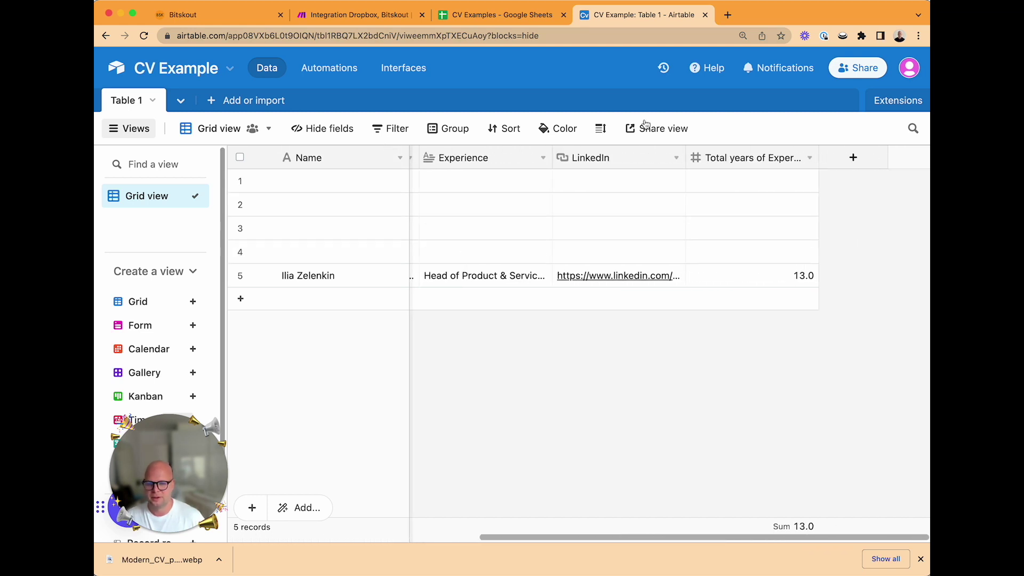
pyautogui.click(494, 16)
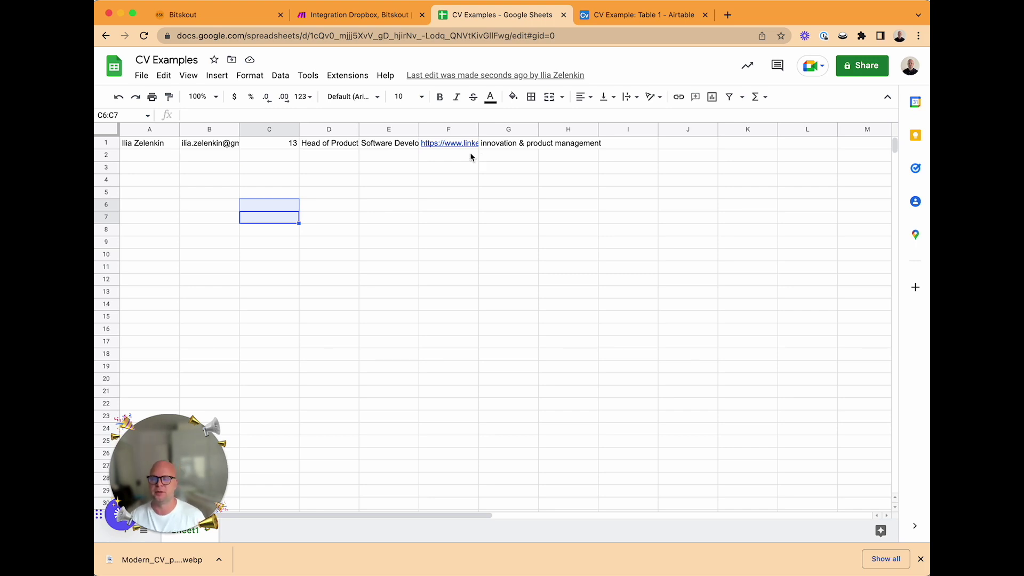
# Return to the Make Integration Dropbox scenario after checking the parsed CV in row 1
pyautogui.click(362, 15)
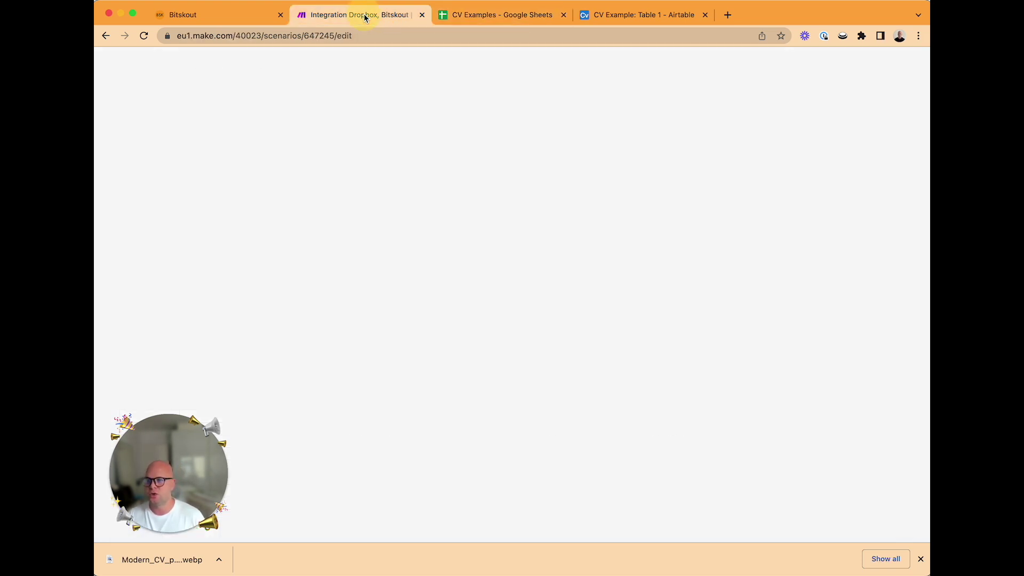
# Start a new Bitskout Understand > Keywords plugin with content type CV
pyautogui.click(243, 10)
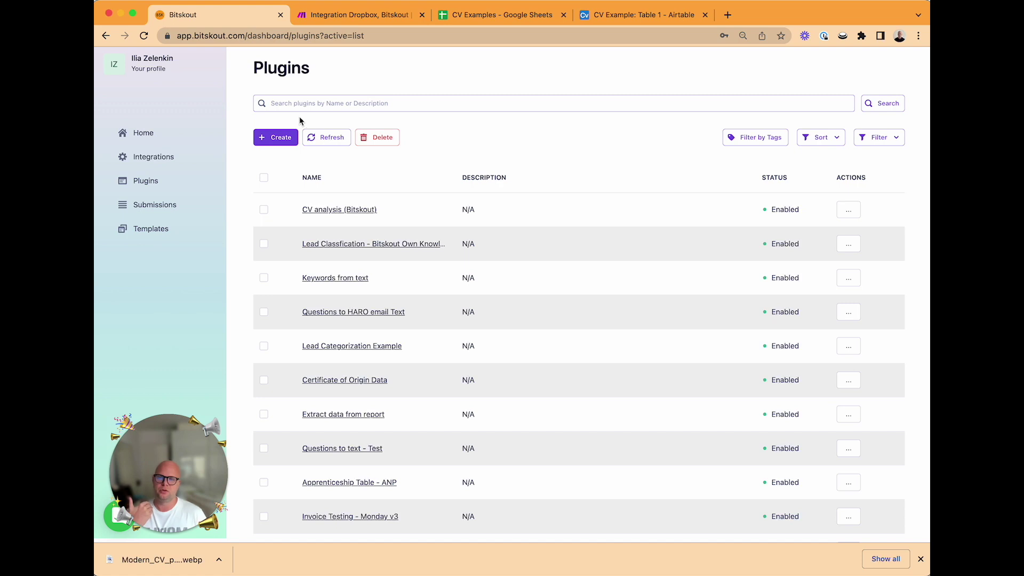
pyautogui.click(149, 188)
pyautogui.click(278, 140)
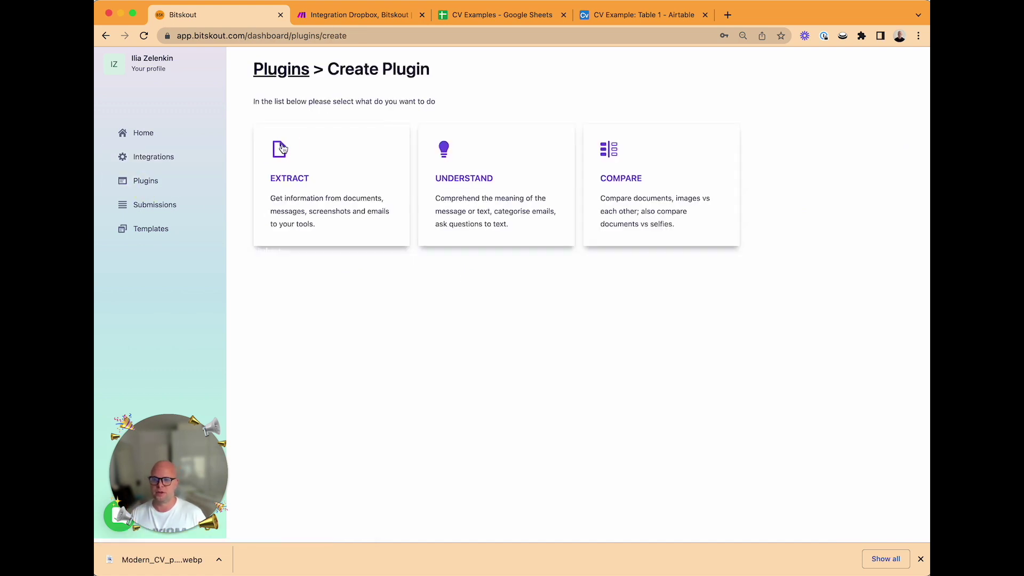
pyautogui.click(487, 208)
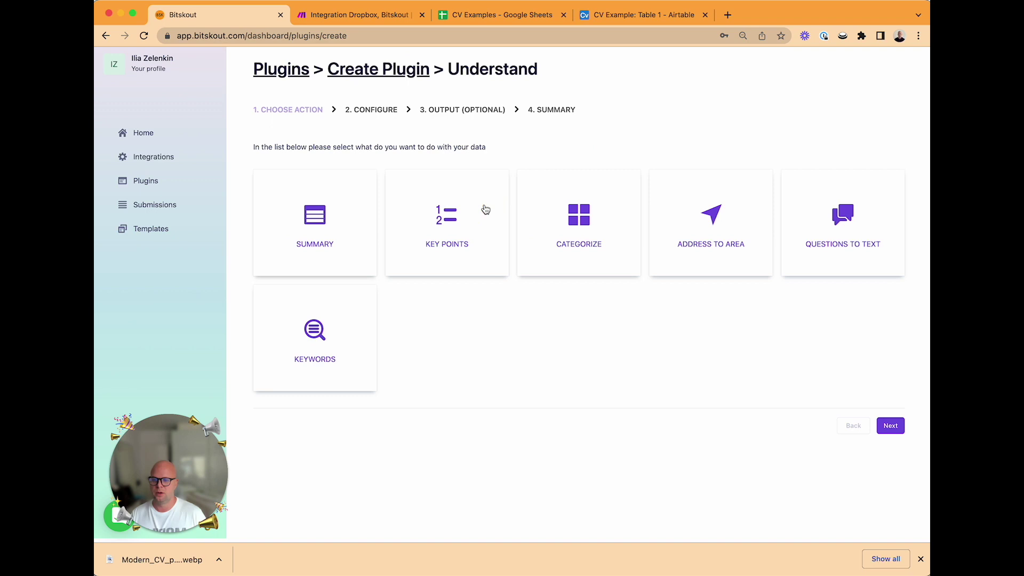
pyautogui.click(322, 338)
pyautogui.click(395, 176)
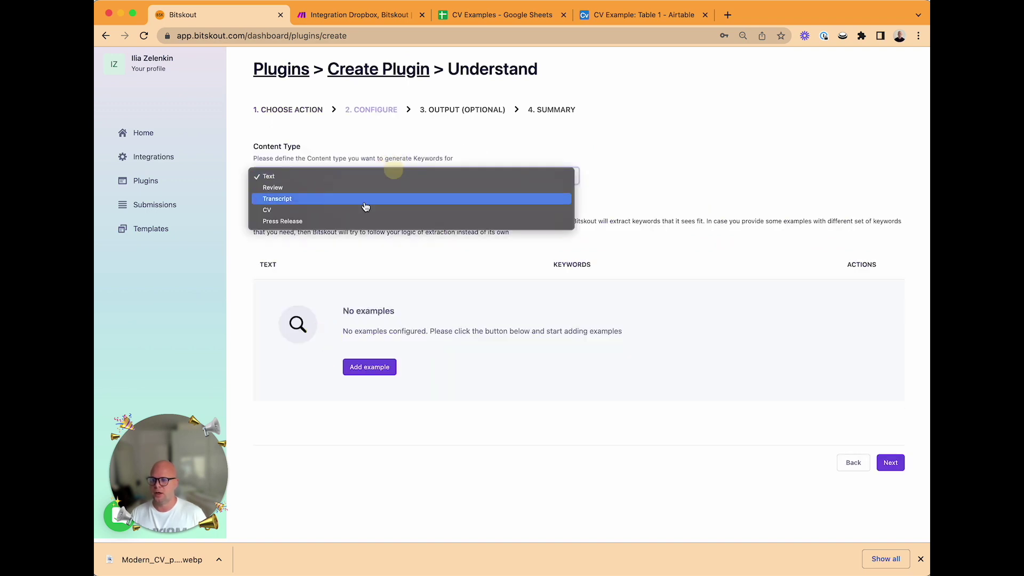
pyautogui.click(362, 213)
# Skip the output step, name the plugin 'Keywords from CV' and create it
pyautogui.scroll(-1, 851, 326)
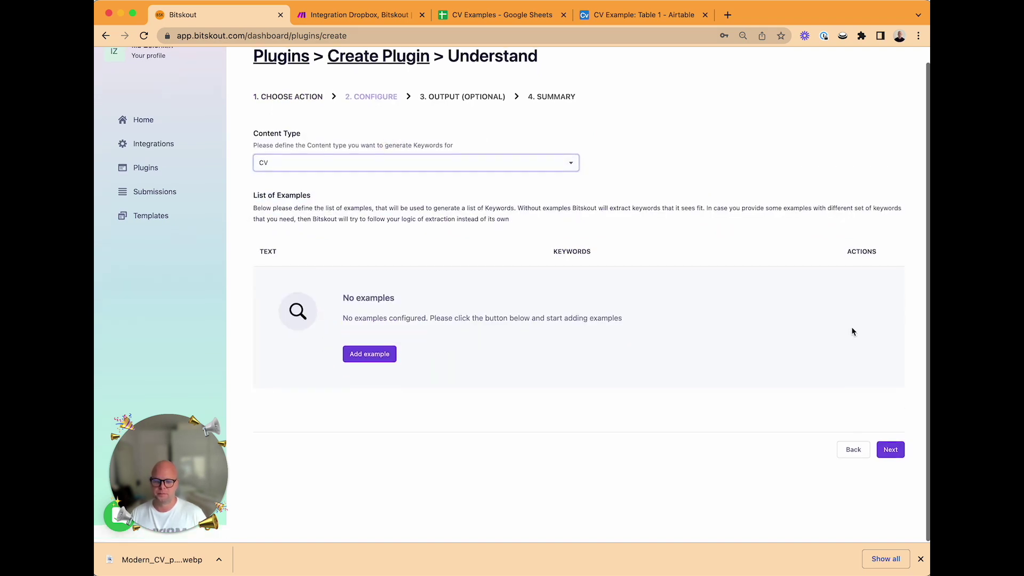
pyautogui.click(898, 460)
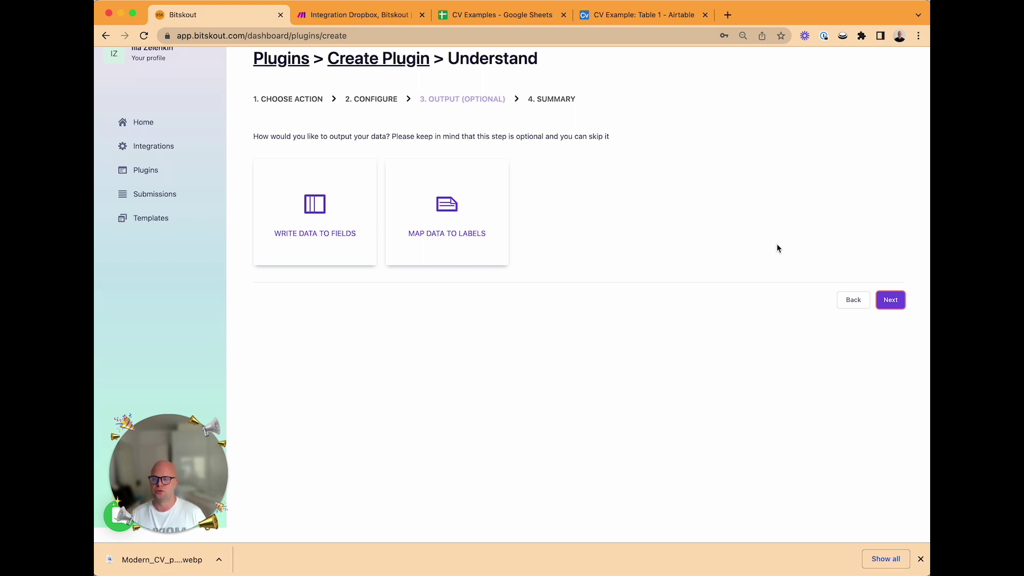
pyautogui.click(890, 301)
pyautogui.click(344, 199)
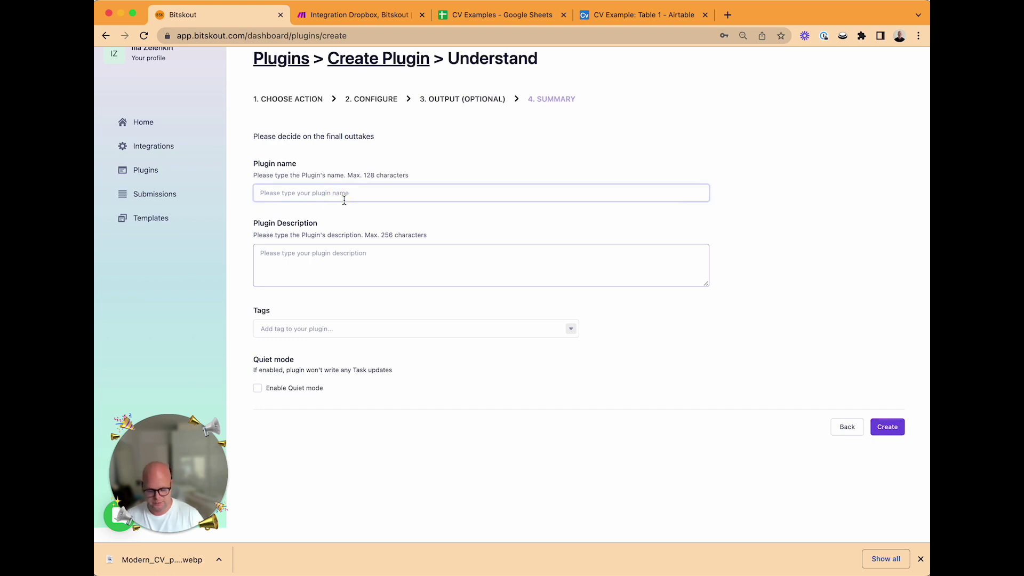
pyautogui.write('Keywords from CV')
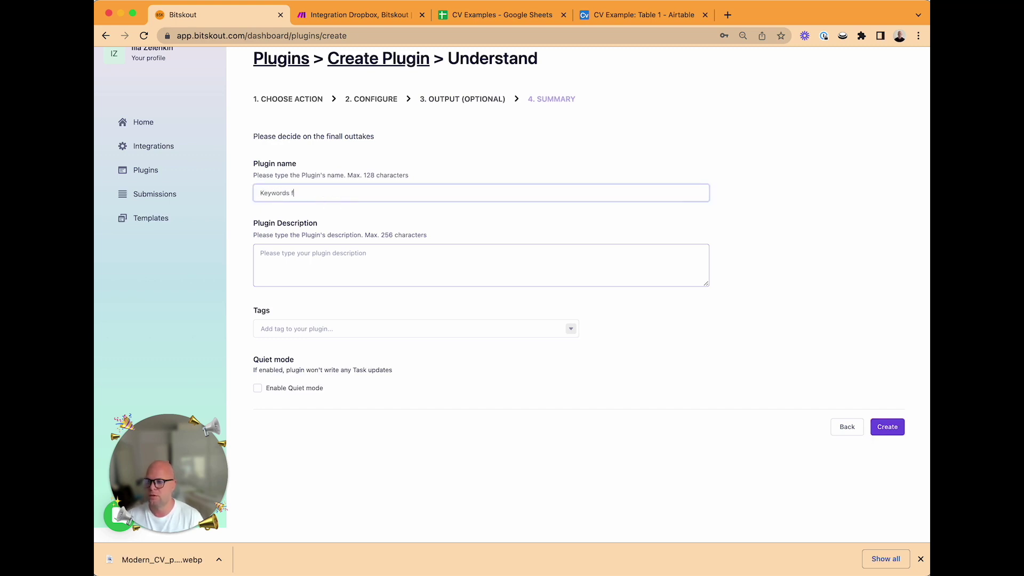
pyautogui.click(886, 427)
pyautogui.click(385, 20)
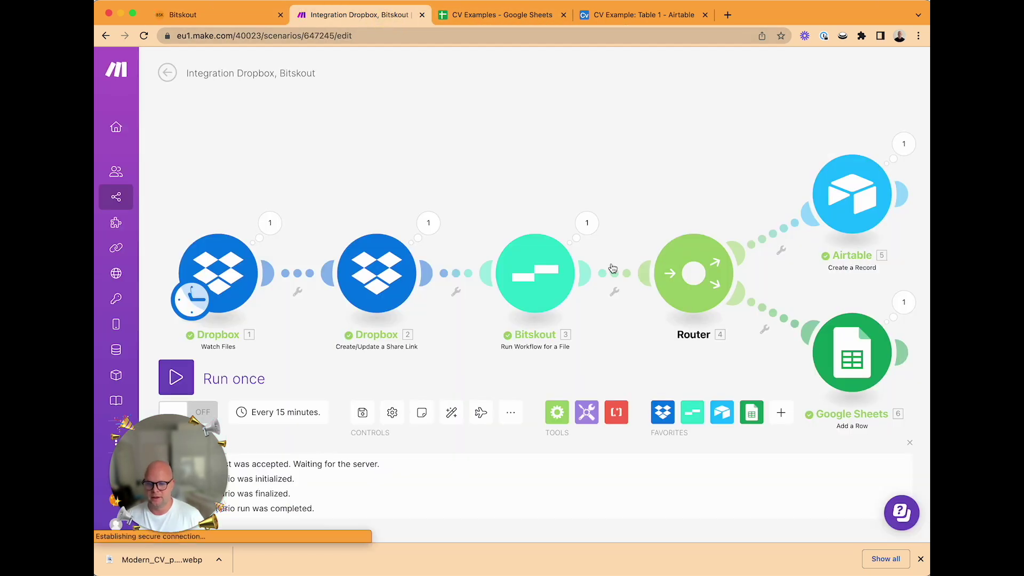
# Insert a Bitskout Run Workflow for a Text step before the Router, using Keywords from CV on SKILLS
pyautogui.click(613, 291)
pyautogui.click(691, 342)
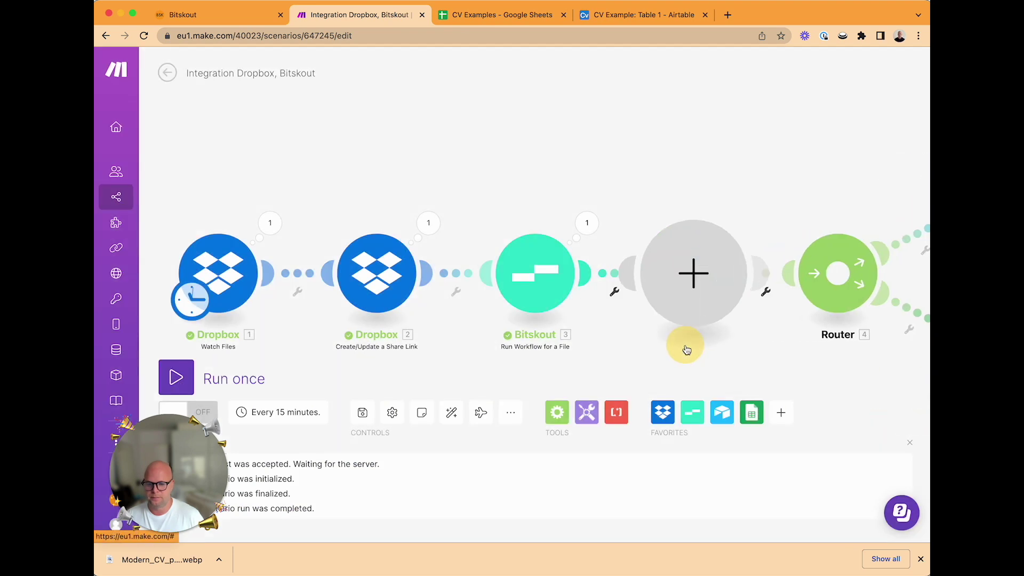
pyautogui.click(402, 240)
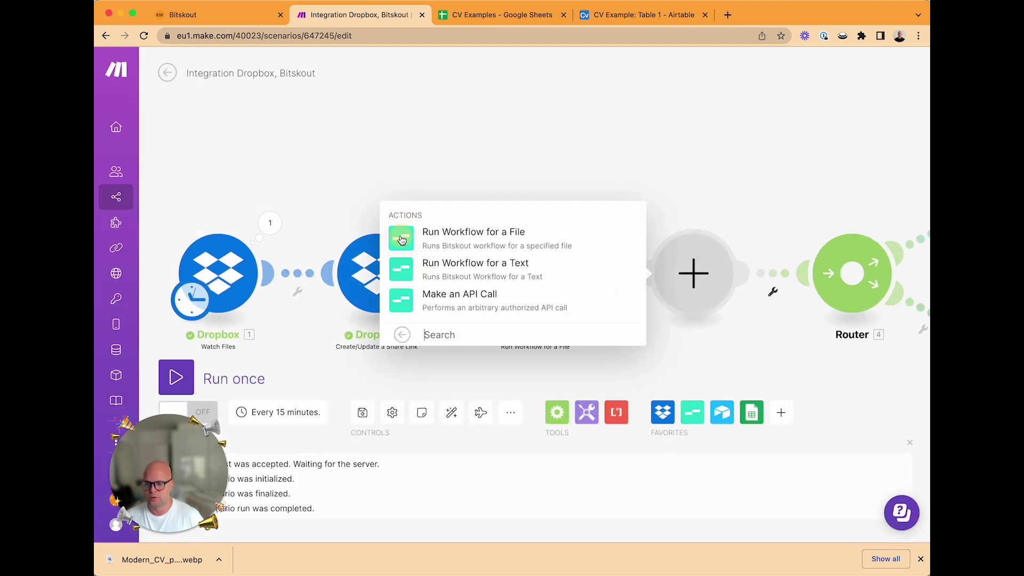
pyautogui.click(404, 270)
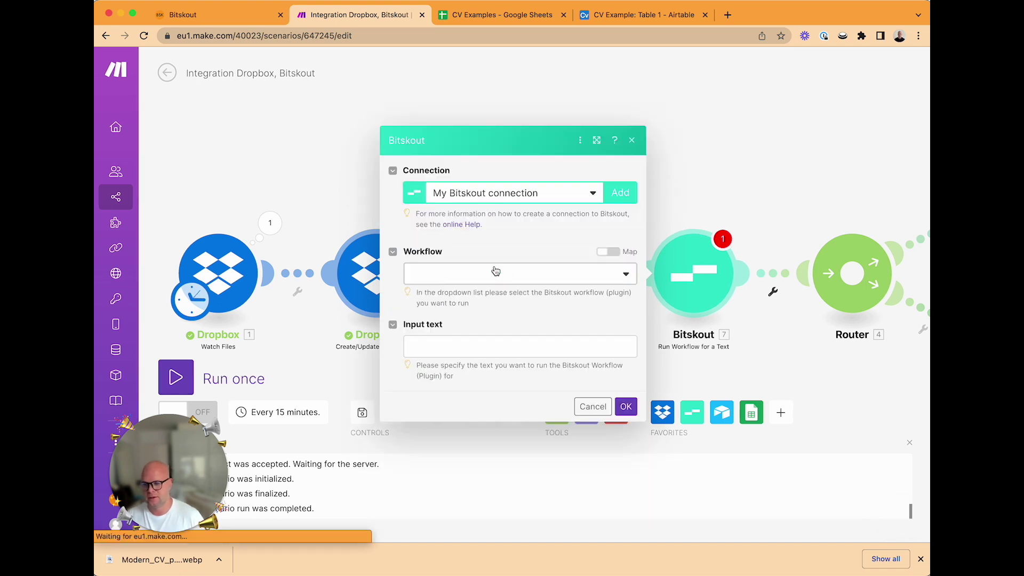
pyautogui.click(496, 275)
pyautogui.write('Keywor')
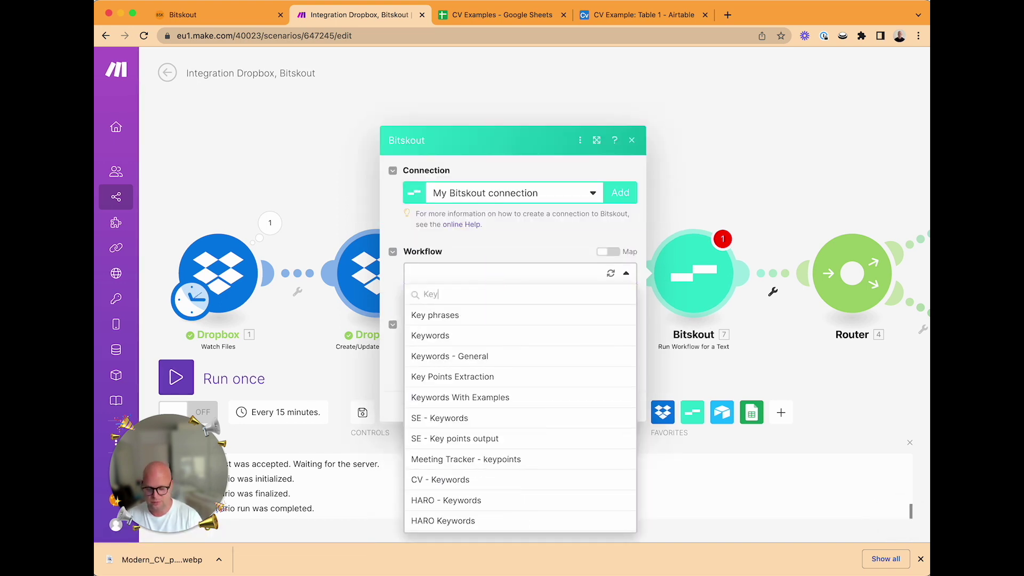
pyautogui.click(552, 482)
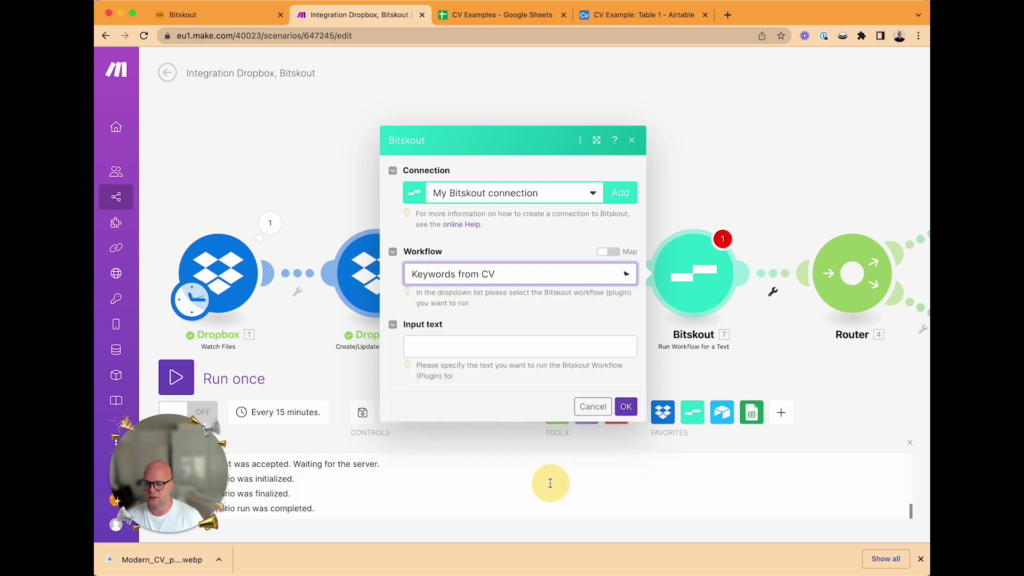
pyautogui.click(554, 344)
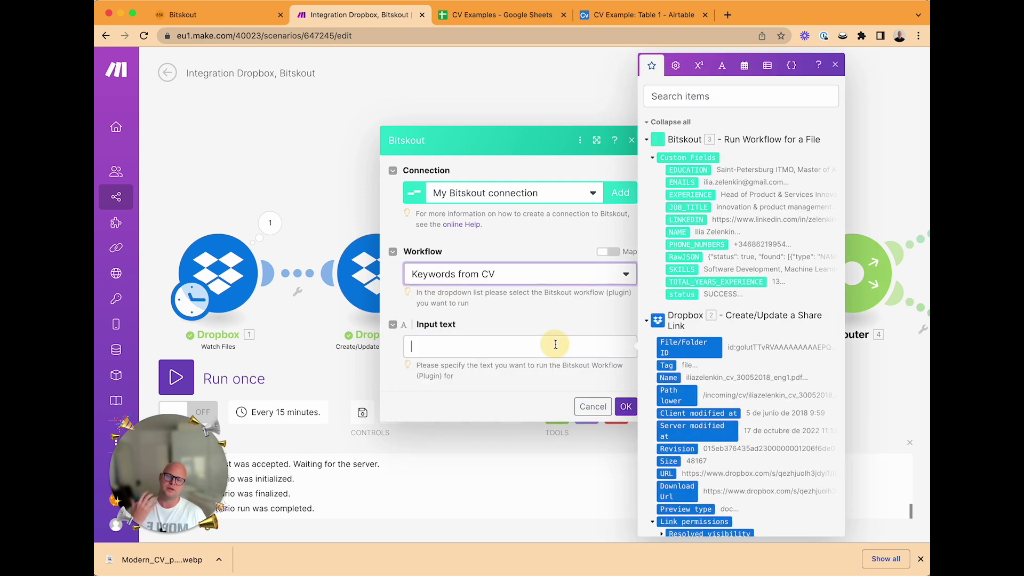
pyautogui.click(691, 269)
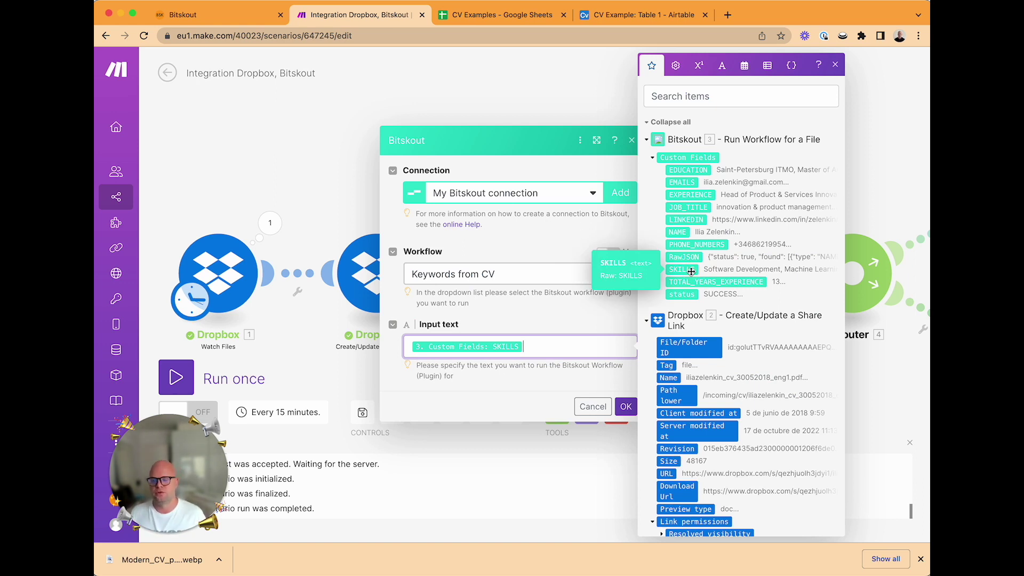
# Confirm the keyword step's settings so it sits just ahead of the Router
pyautogui.click(625, 407)
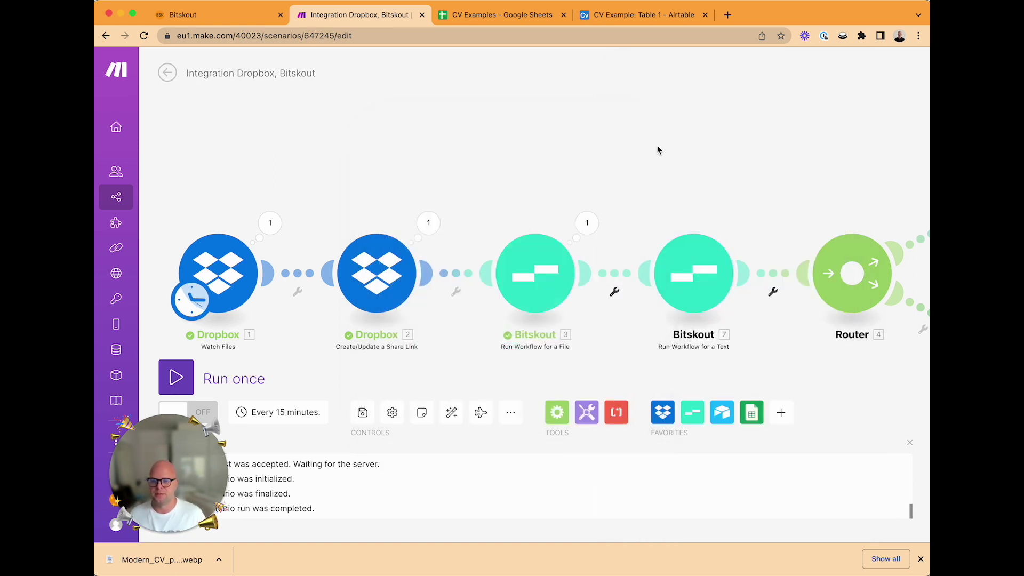
pyautogui.hscroll(3, 657, 150)
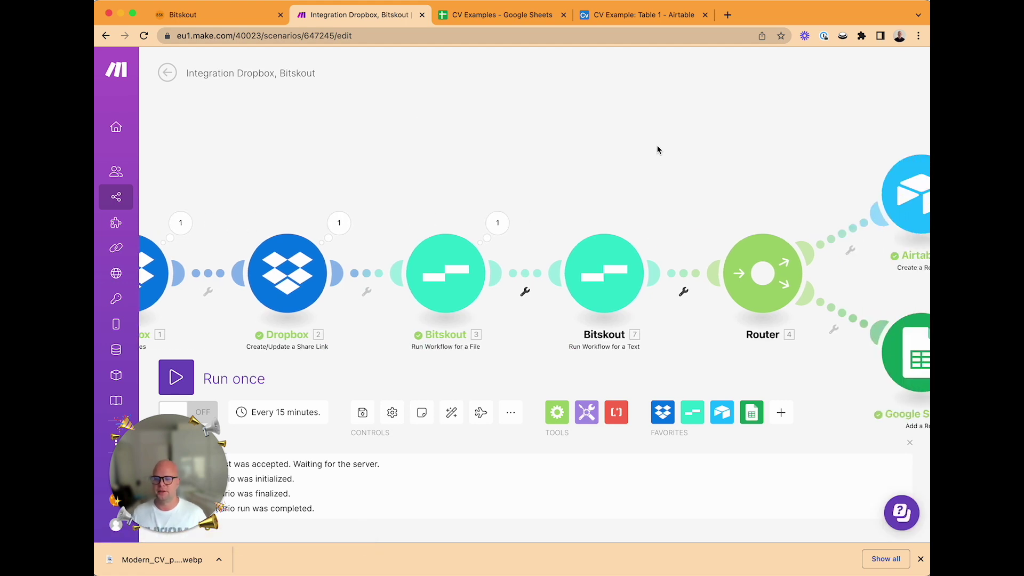